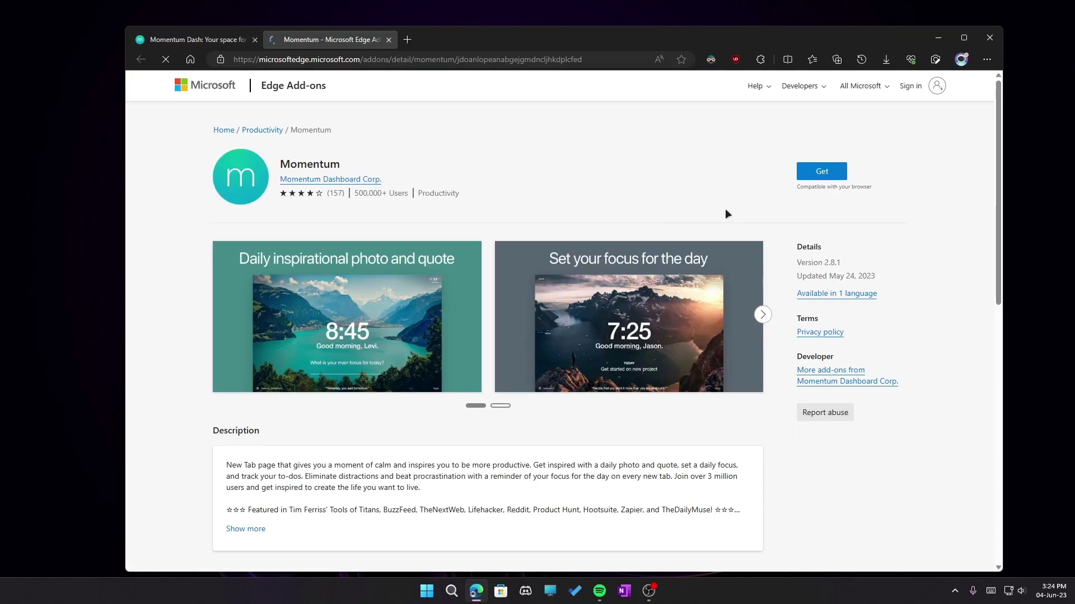
# Install the Momentum extension from Edge Add-ons and open the Manage extensions page.
pyautogui.click(829, 172)
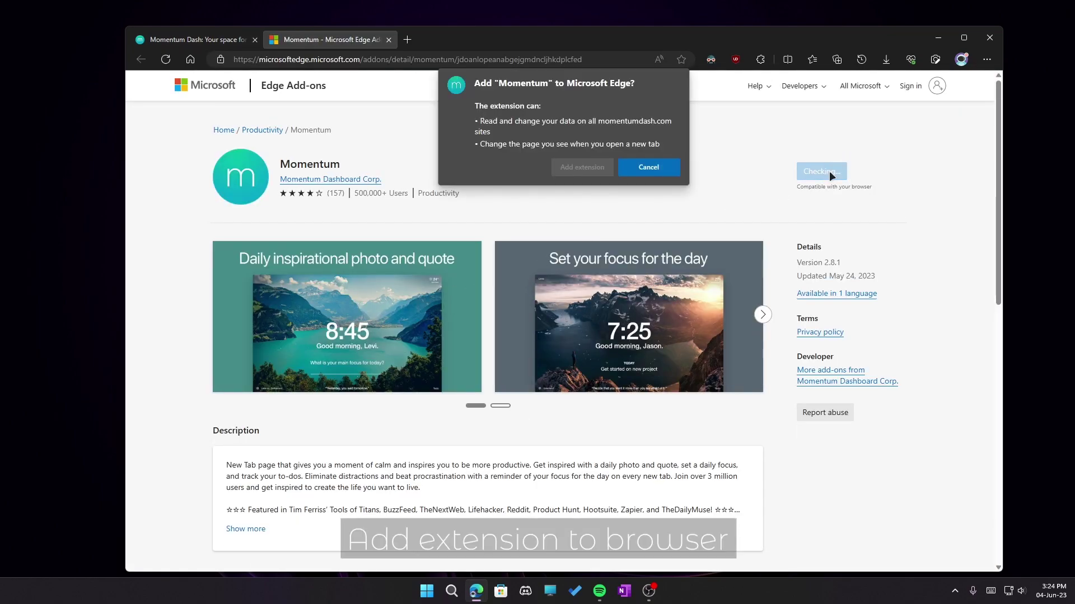
pyautogui.click(600, 171)
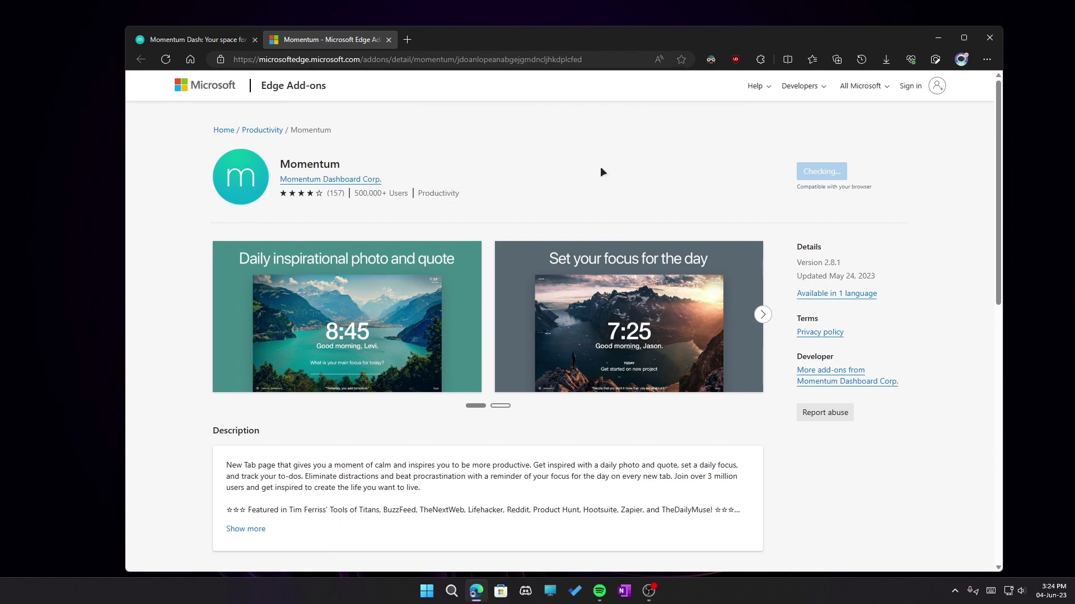
pyautogui.click(886, 60)
pyautogui.click(761, 60)
pyautogui.click(690, 155)
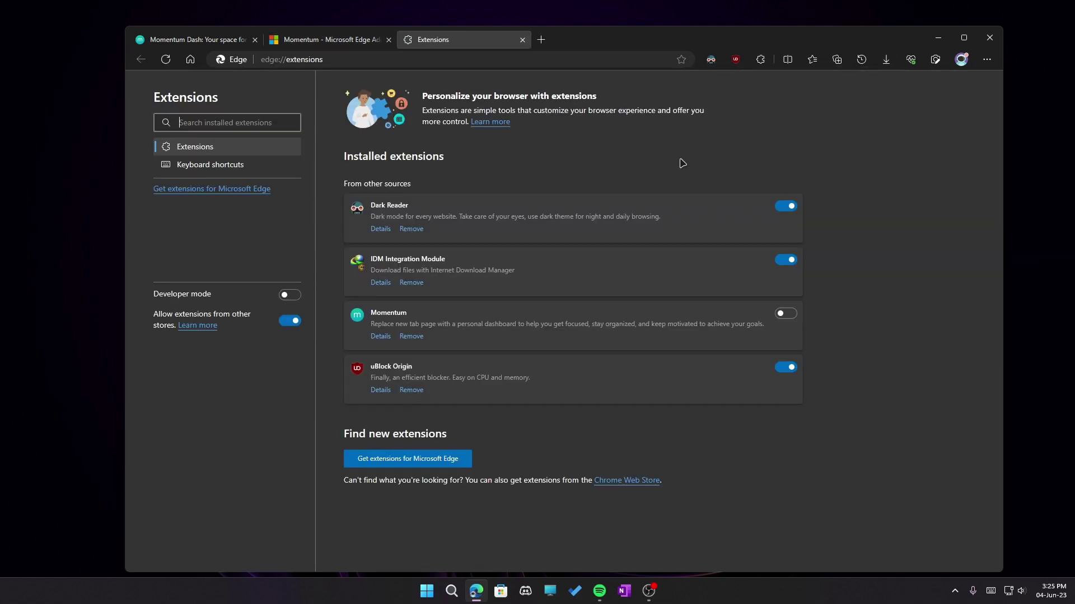
# Enable Momentum, keep it as the new tab page, and enter the display name.
pyautogui.click(785, 207)
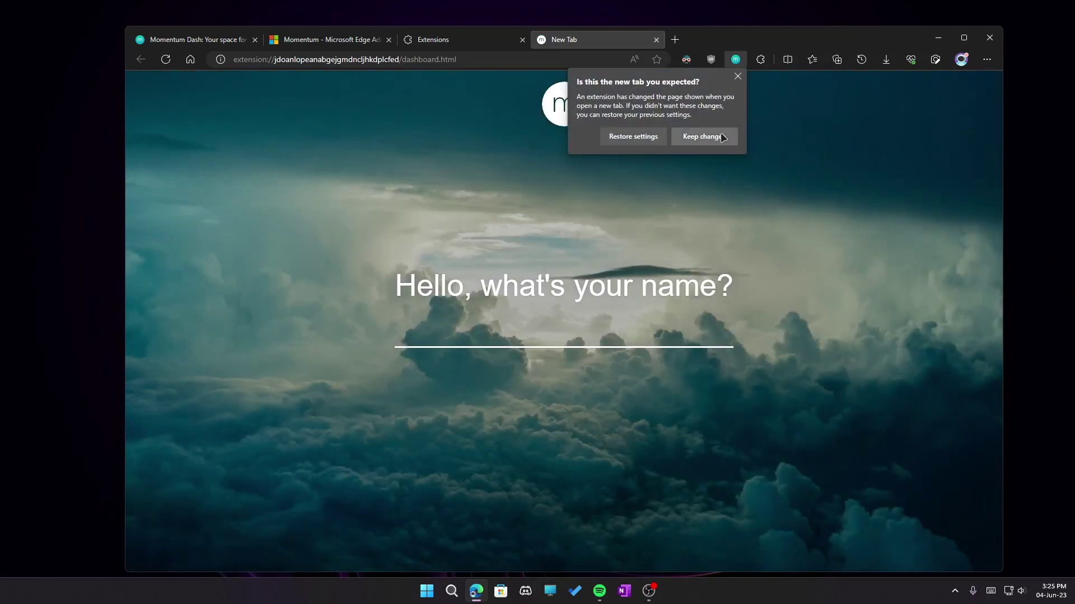
pyautogui.click(718, 137)
pyautogui.write('Velocity')
pyautogui.press('Return')
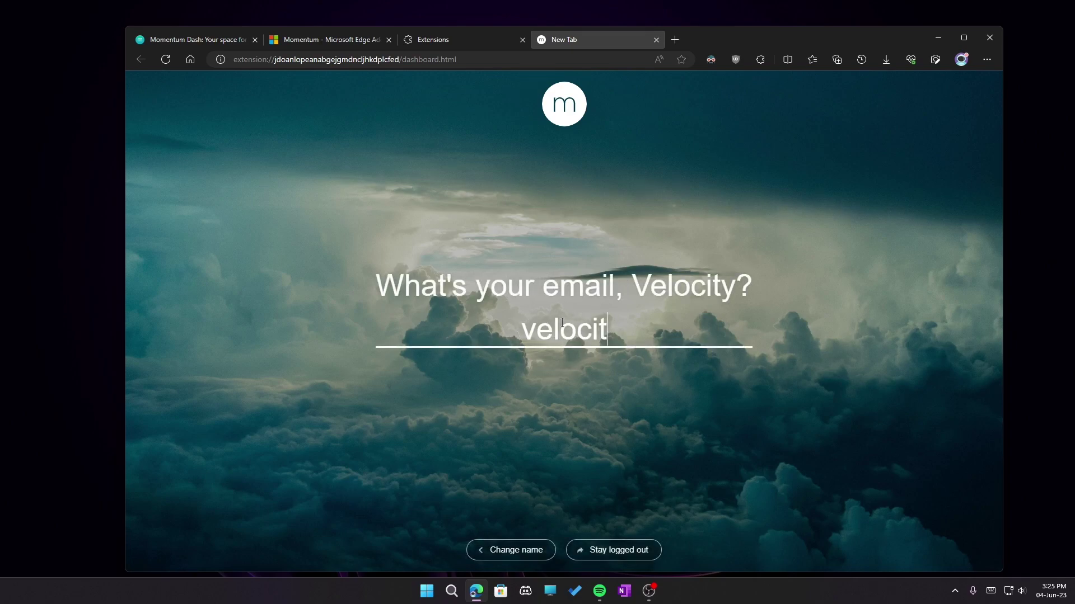
# Enter the account e-mail address, correcting a typo, to reach the password step.
pyautogui.press('Return')
pyautogui.press('Return')
pyautogui.press('Return')
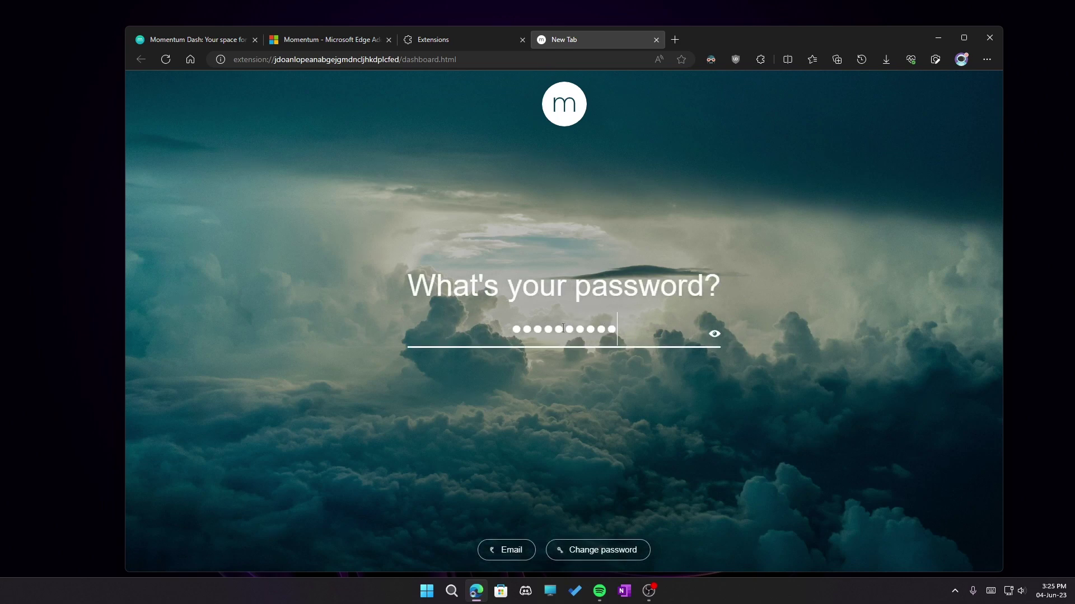
# Sign in with the account password, retyping it after the first attempt is rejected.
pyautogui.write('•')
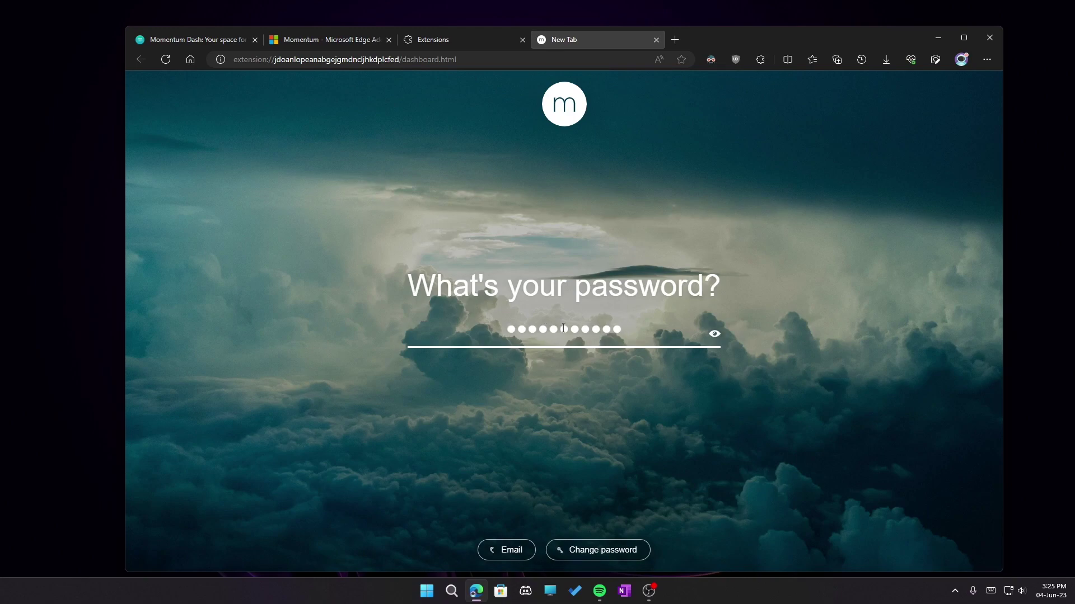
pyautogui.press('Return')
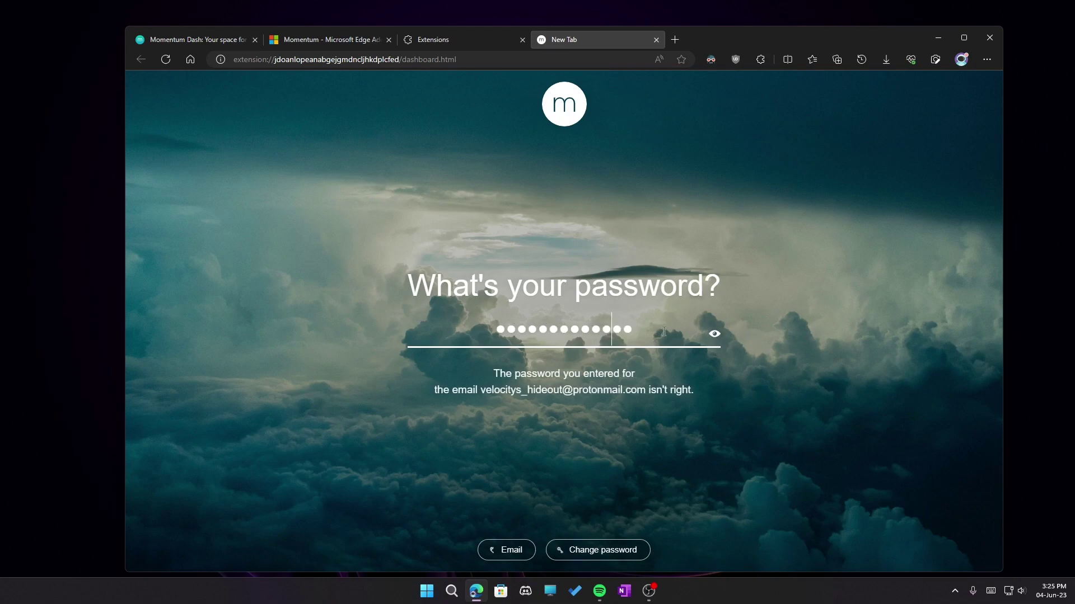
pyautogui.moveTo(664, 332); pyautogui.dragTo(486, 329)
pyautogui.write('••••••••')
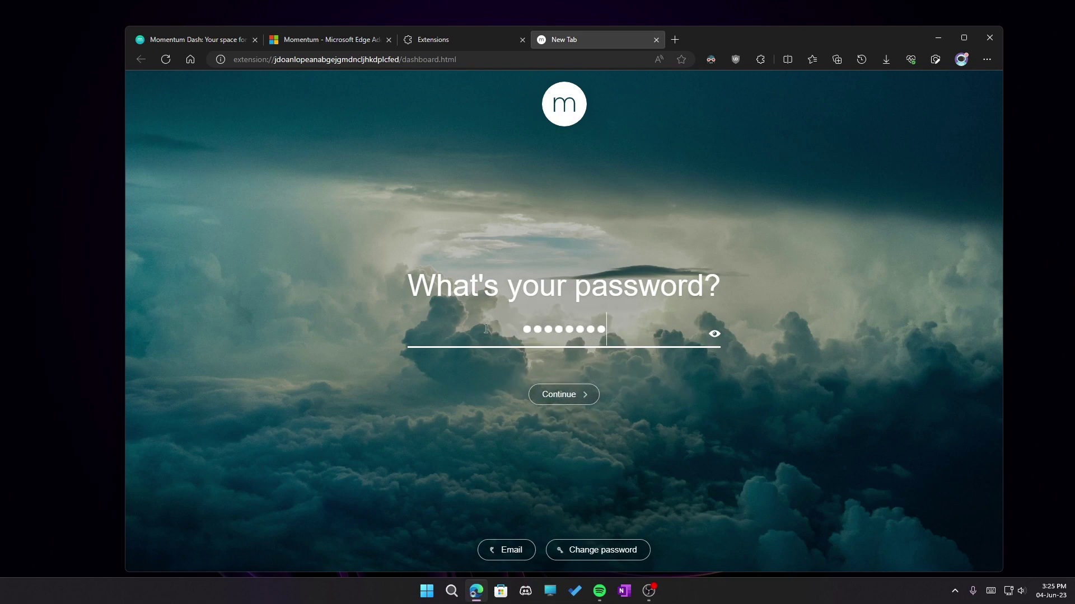
pyautogui.write('••••')
pyautogui.press('Return')
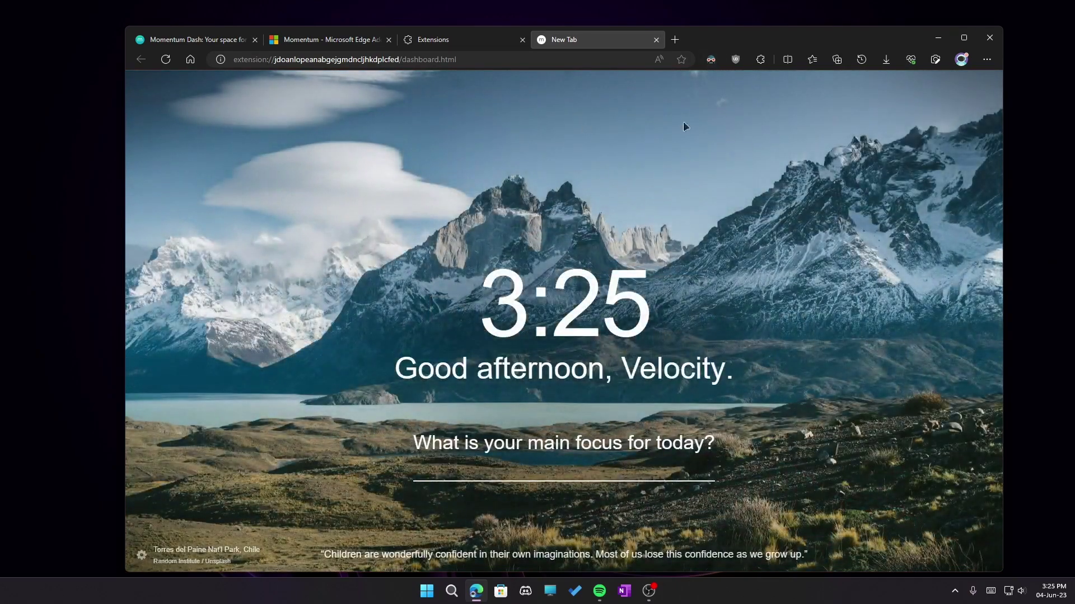
# Maximize Edge and close the Momentum Dash, Edge Add-ons and Extensions tabs.
pyautogui.doubleClick(743, 45)
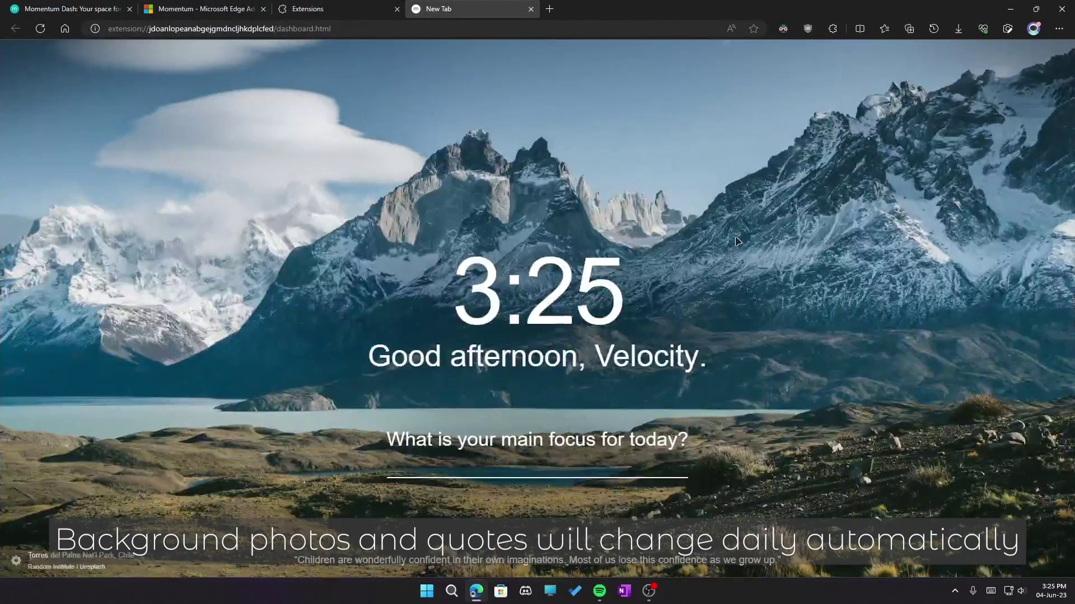
pyautogui.click(17, 562)
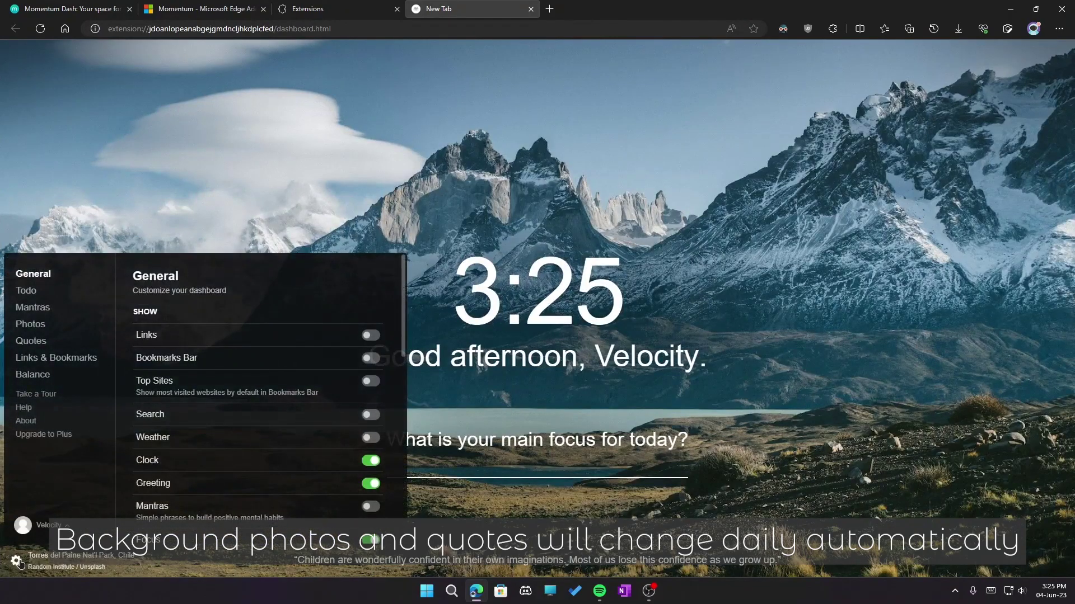
pyautogui.click(129, 9)
pyautogui.click(129, 9)
pyautogui.click(130, 9)
# In General settings, try Links, allow bookmark access, and leave Bookmarks Bar and Top Sites off.
pyautogui.click(367, 334)
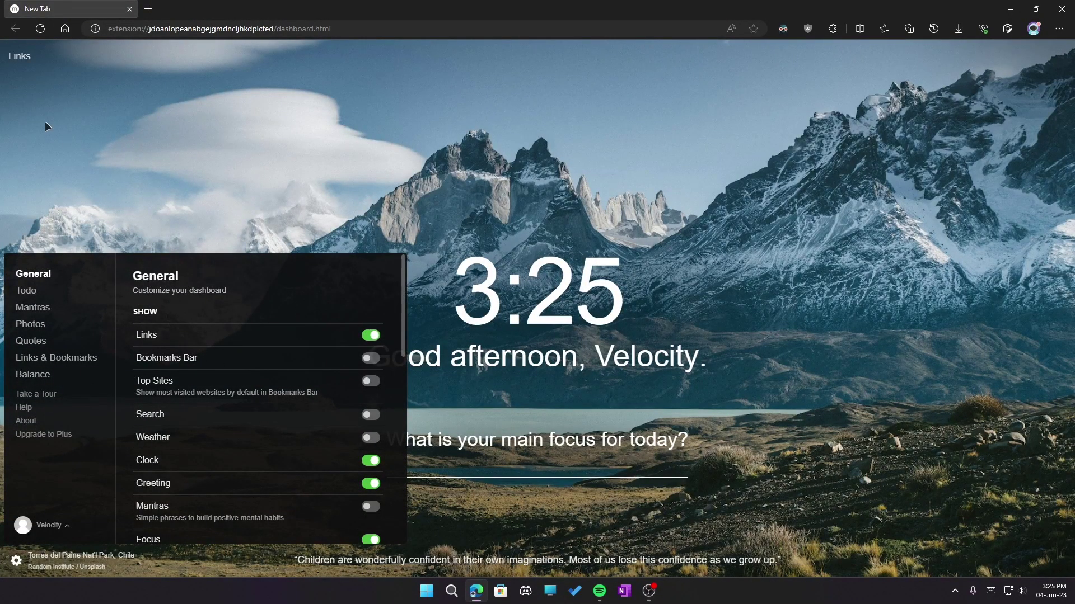
pyautogui.click(21, 57)
pyautogui.click(20, 58)
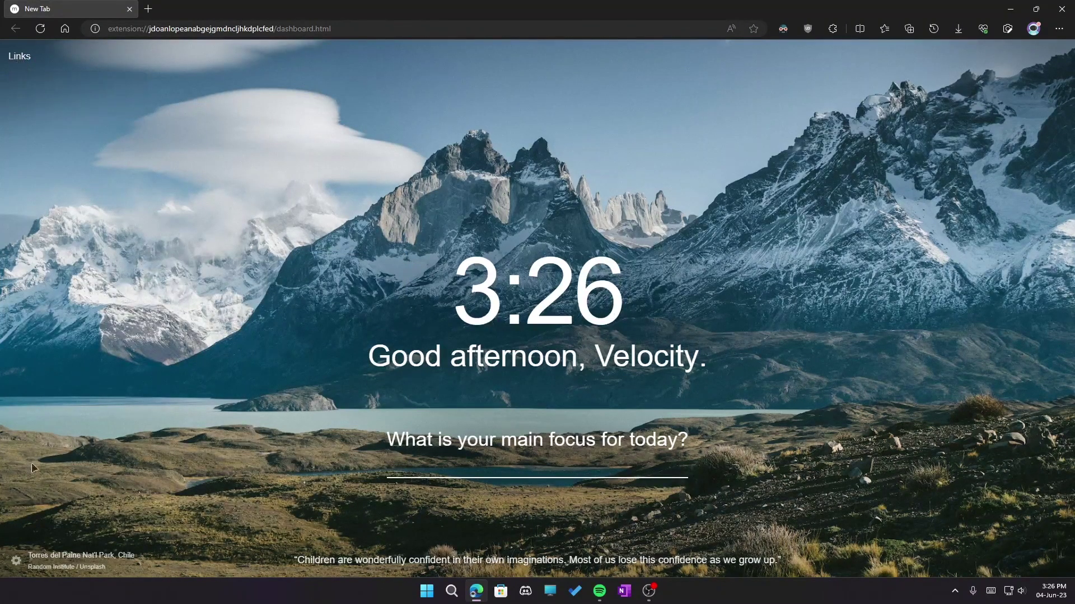
pyautogui.click(17, 560)
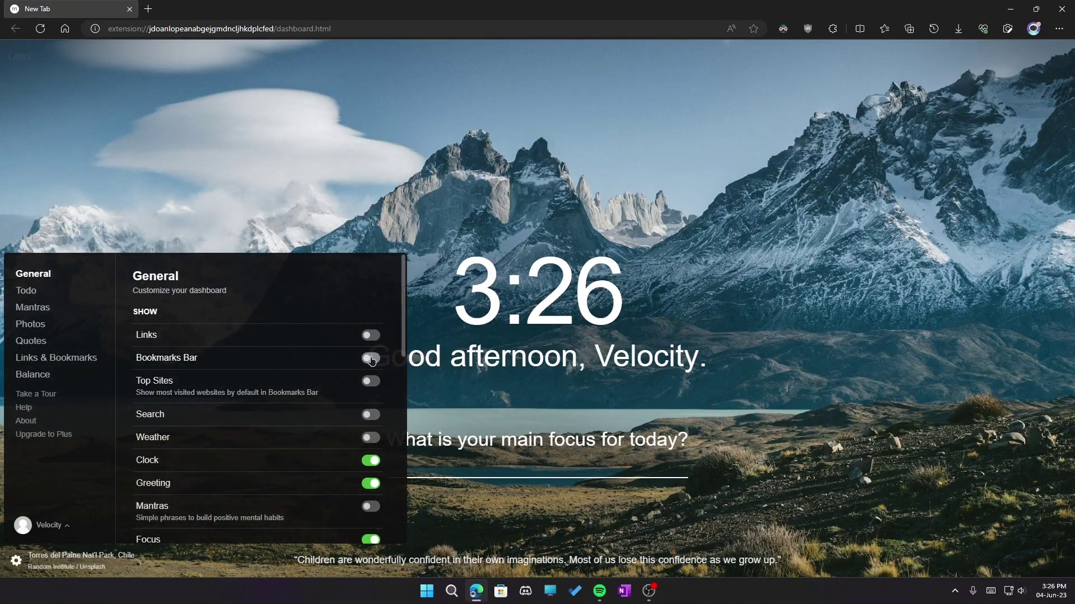
pyautogui.click(372, 357)
pyautogui.click(595, 132)
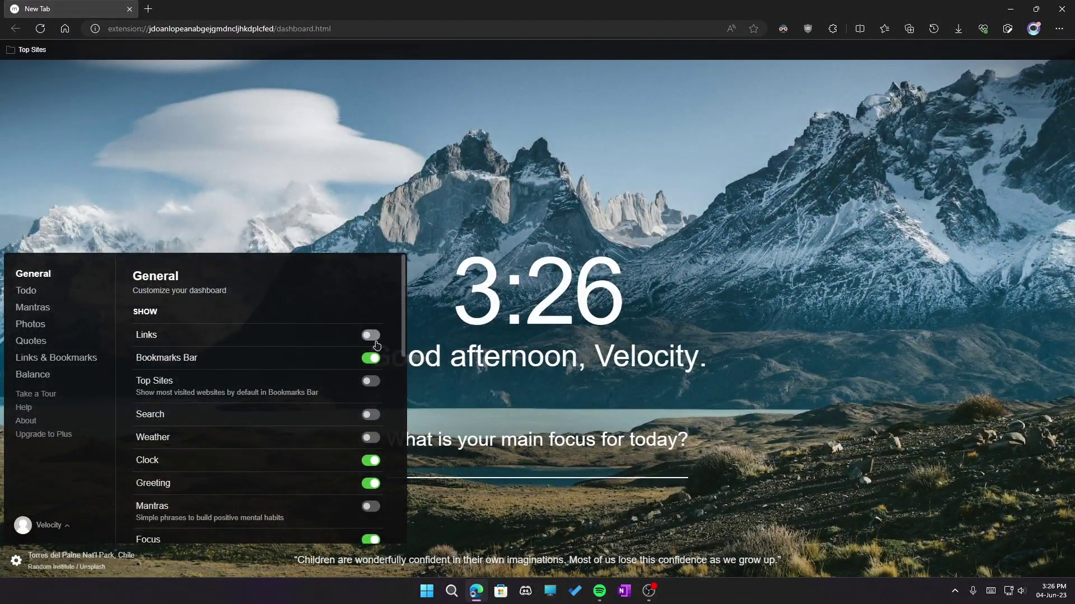
pyautogui.click(371, 358)
pyautogui.click(372, 383)
pyautogui.click(371, 384)
# Turn off Search and the Bookmarks Bar, keep the Clock on, and hide the Greeting.
pyautogui.click(370, 419)
pyautogui.click(370, 359)
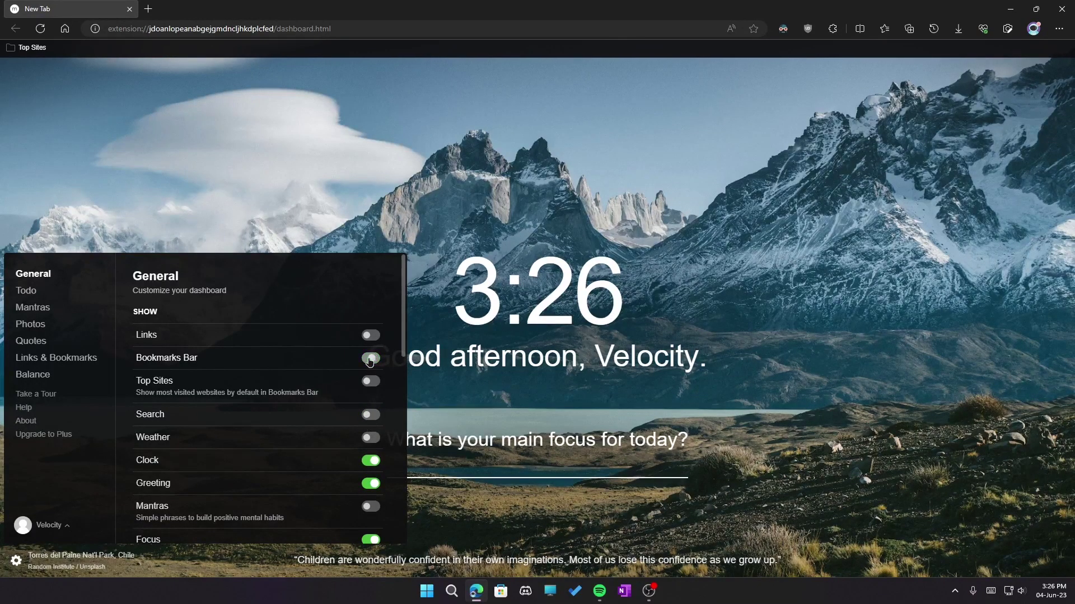
pyautogui.click(373, 461)
pyautogui.click(373, 460)
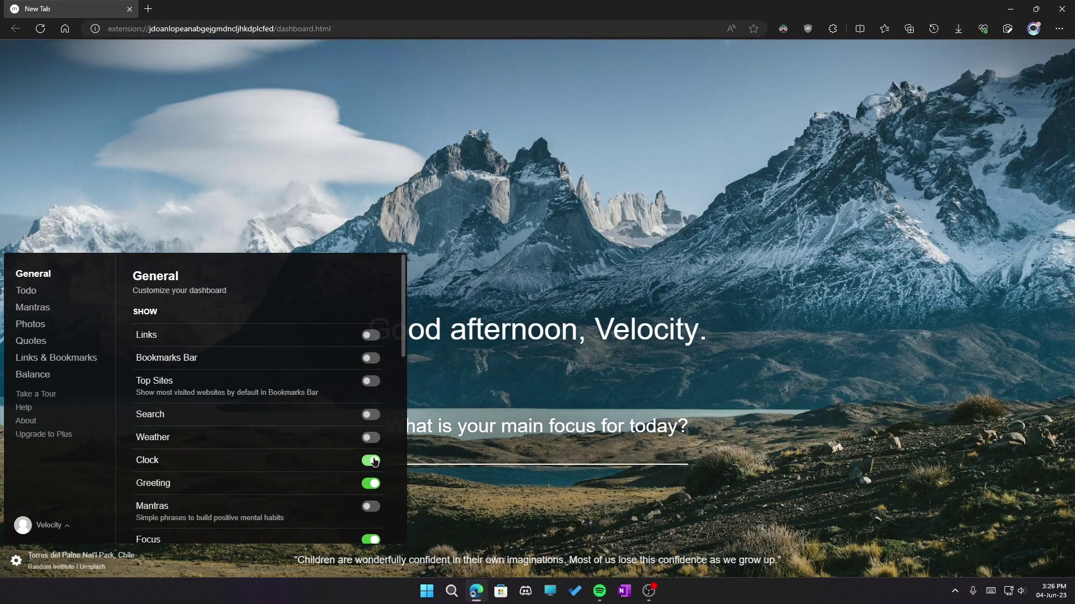
pyautogui.click(373, 460)
pyautogui.click(373, 461)
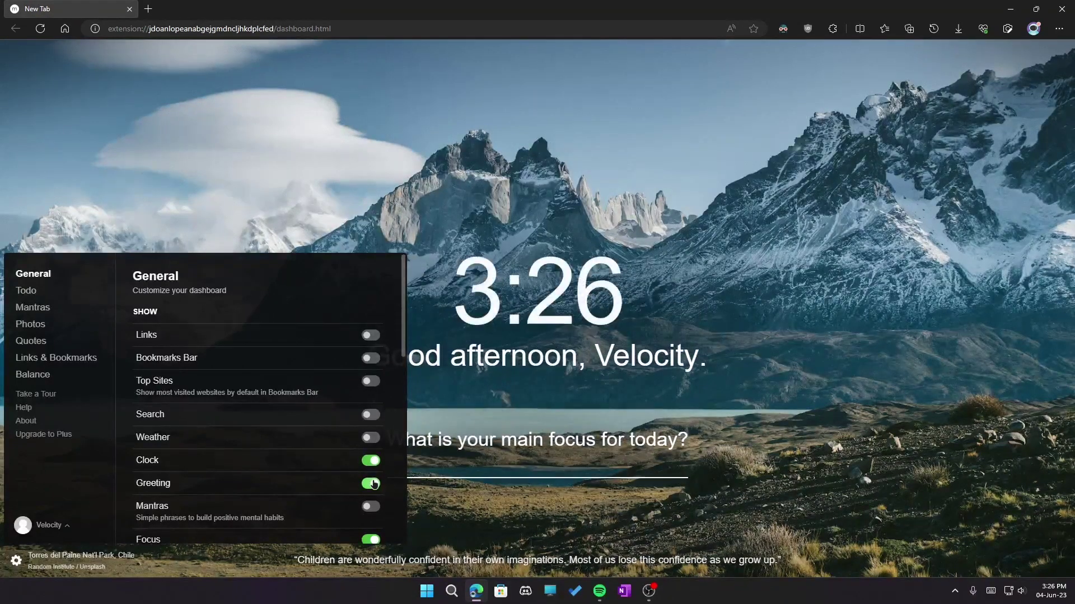
pyautogui.click(374, 484)
pyautogui.scroll(-3, 372, 448)
# Leave Mantras off and Focus on, enable the Todo widget, and open the Todo list.
pyautogui.click(369, 376)
pyautogui.click(368, 378)
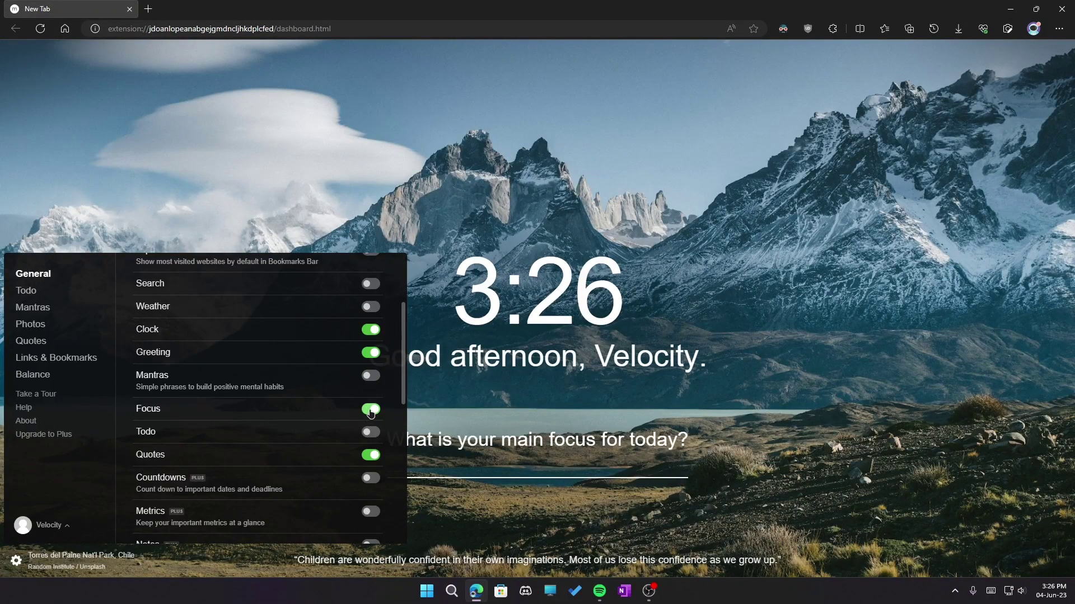
pyautogui.click(370, 411)
pyautogui.click(370, 410)
pyautogui.click(370, 410)
pyautogui.click(370, 410)
pyautogui.click(371, 433)
pyautogui.click(1038, 560)
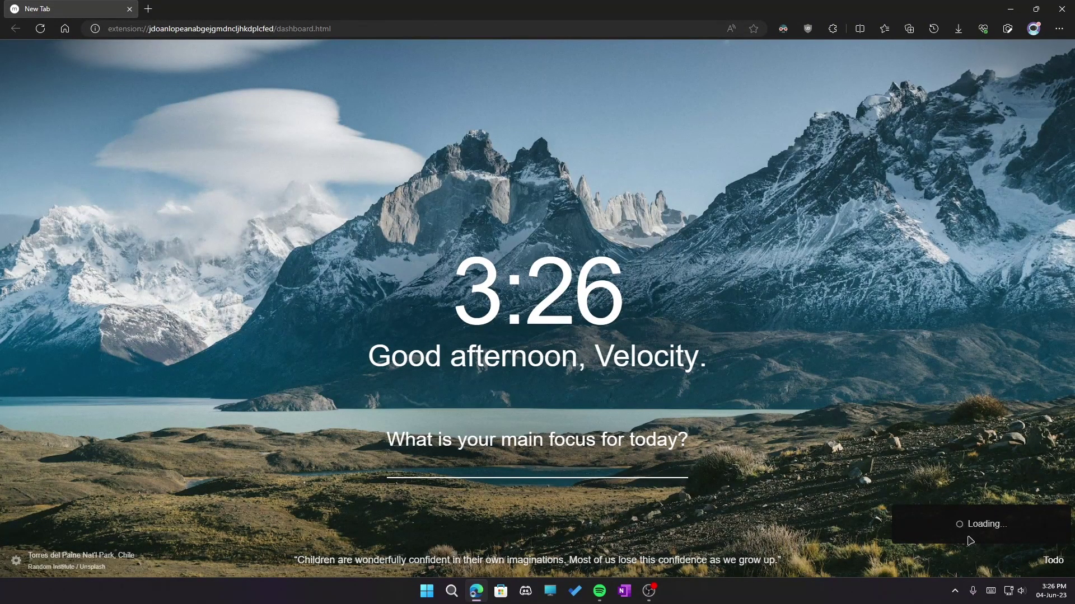
pyautogui.click(1052, 563)
pyautogui.click(1054, 565)
pyautogui.click(17, 561)
pyautogui.scroll(-2, 232, 476)
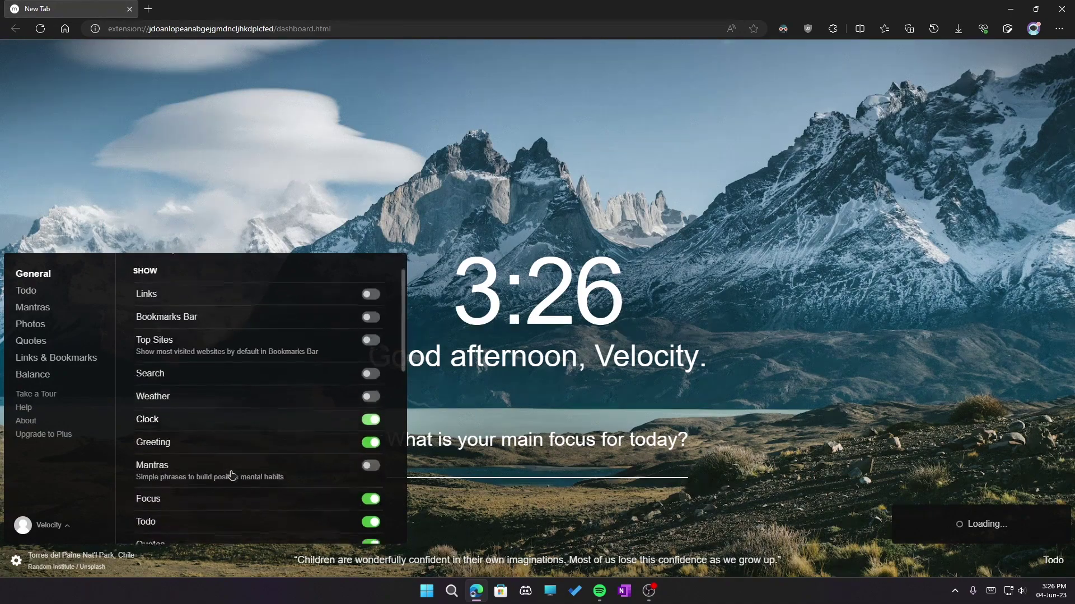
pyautogui.scroll(-1, 232, 476)
pyautogui.click(371, 456)
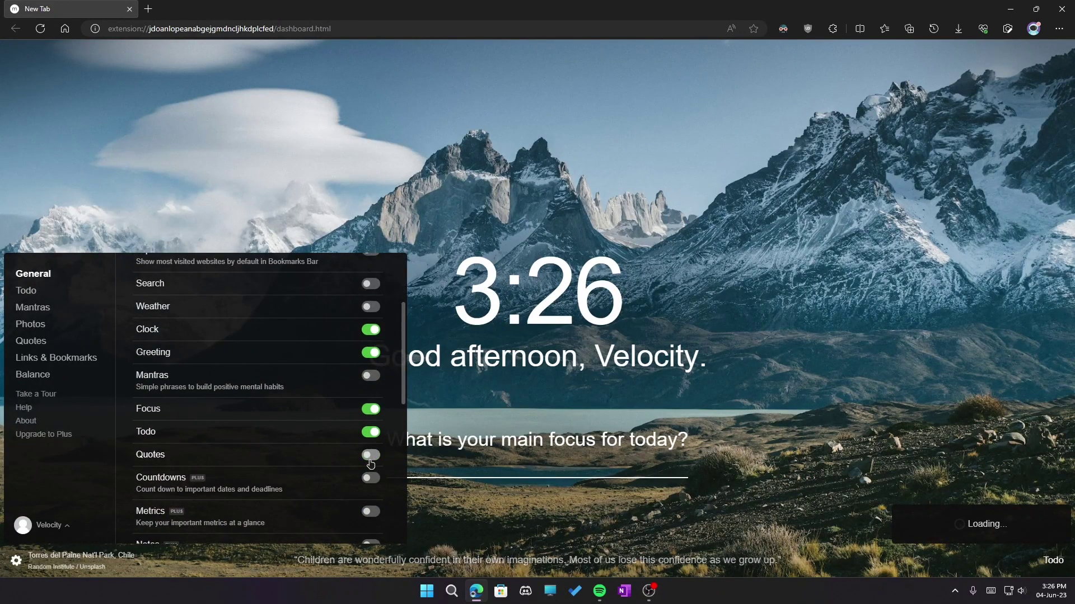
pyautogui.click(371, 462)
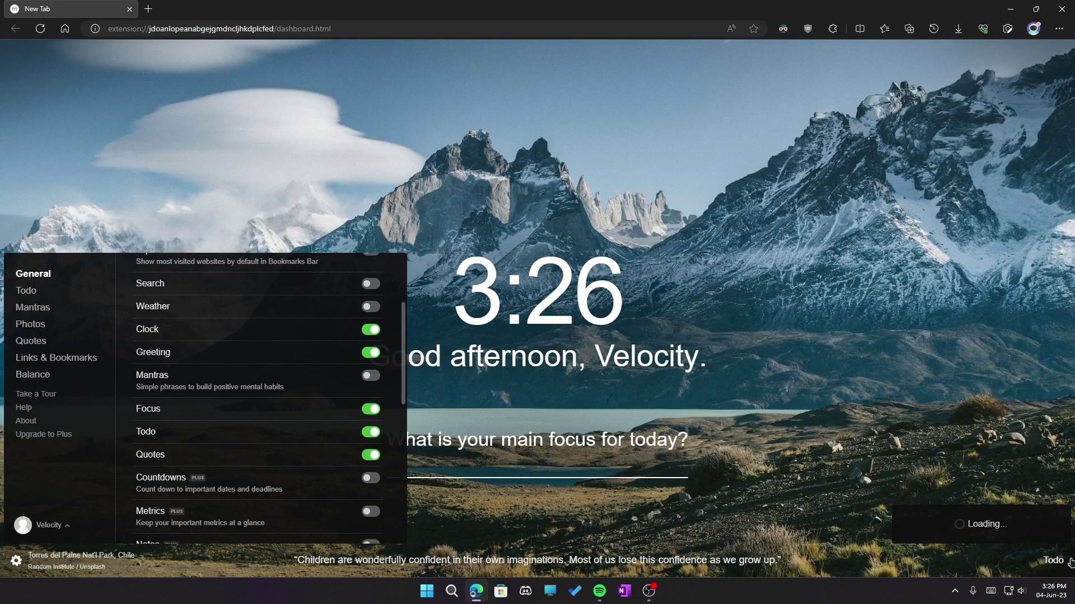
pyautogui.click(148, 8)
# Close the old dashboard tab and add 'Task 1' and 'Task 2' to the todo list.
pyautogui.click(129, 9)
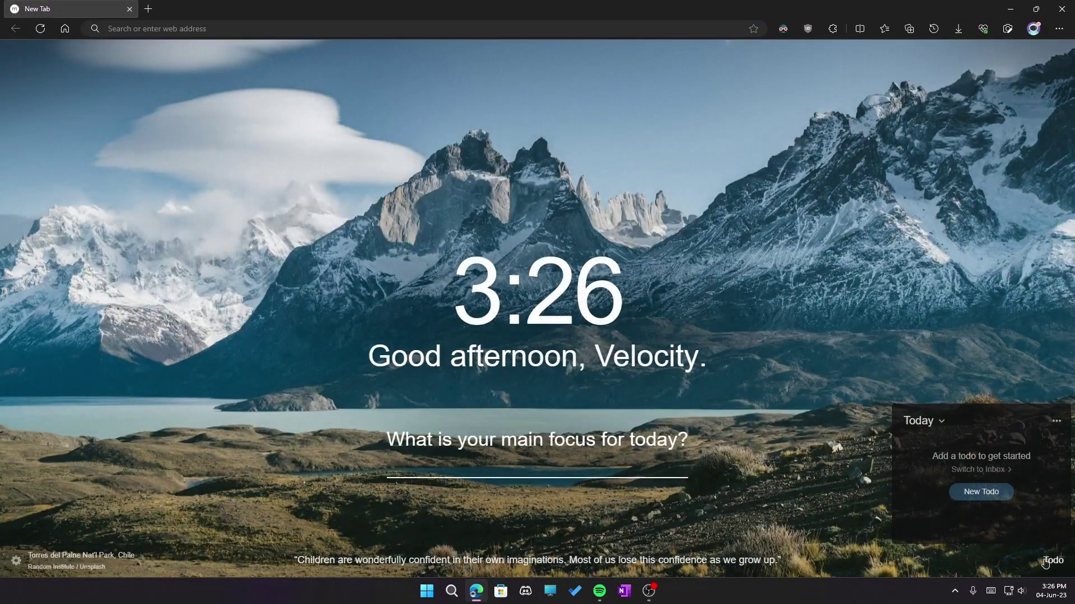
pyautogui.click(982, 494)
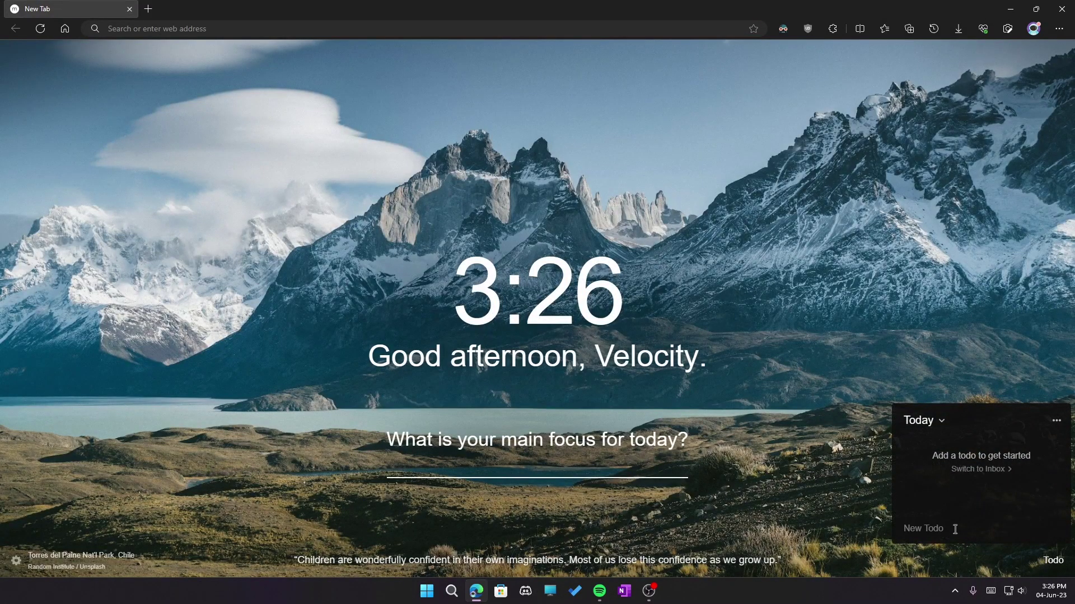
pyautogui.write('Task 1')
pyautogui.press('Return')
pyautogui.write('Task 2')
pyautogui.press('Return')
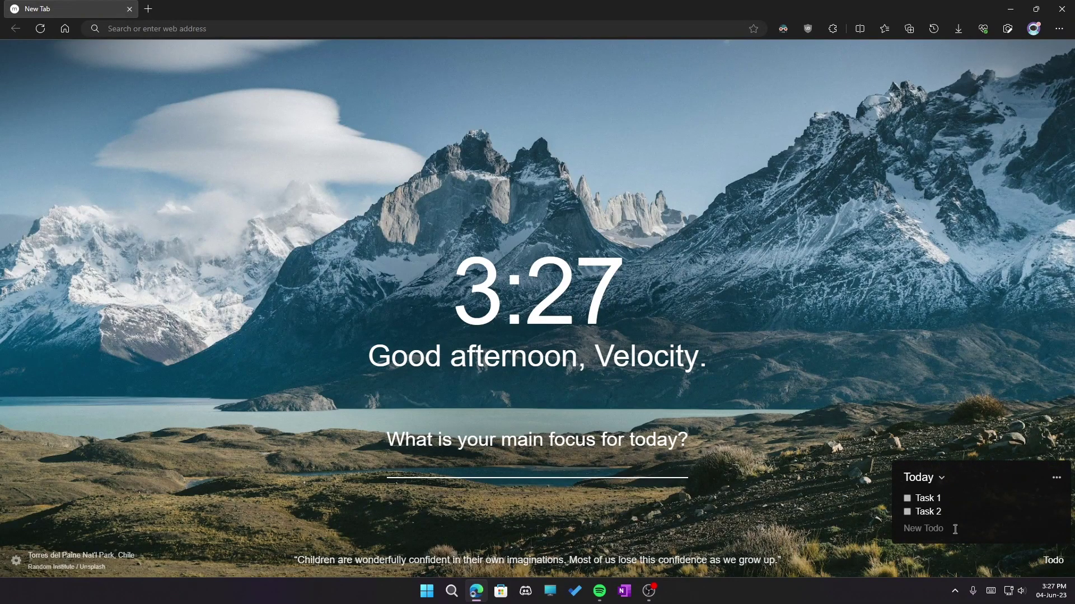
# Mark Task 1 and Task 2 as done, check the list options, then close the Todo list.
pyautogui.click(907, 498)
pyautogui.click(907, 499)
pyautogui.click(907, 498)
pyautogui.click(907, 512)
pyautogui.click(907, 512)
pyautogui.click(1056, 477)
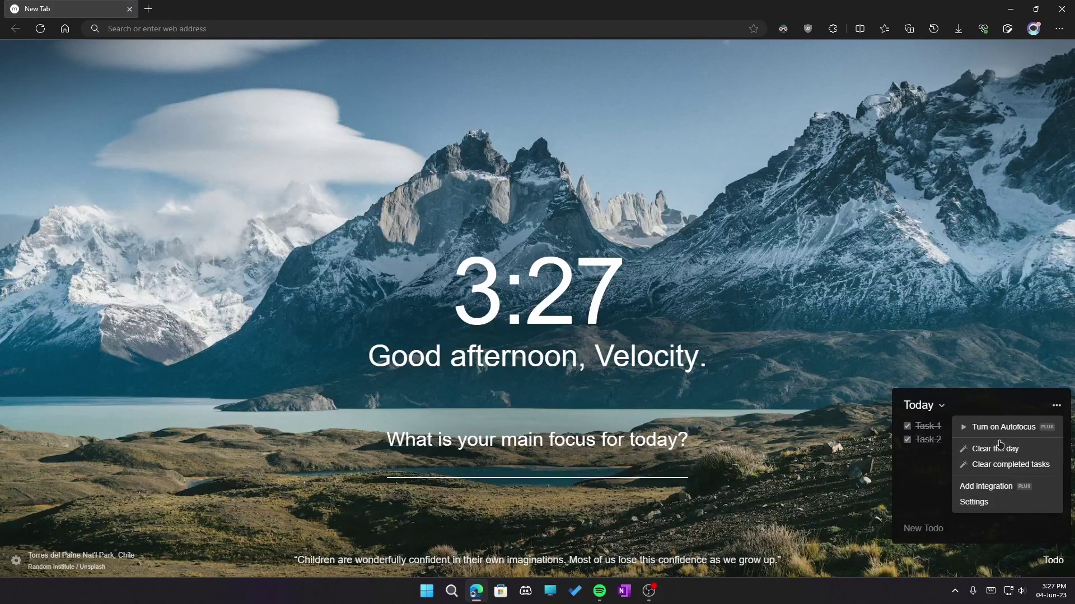
pyautogui.click(1050, 564)
pyautogui.click(1050, 564)
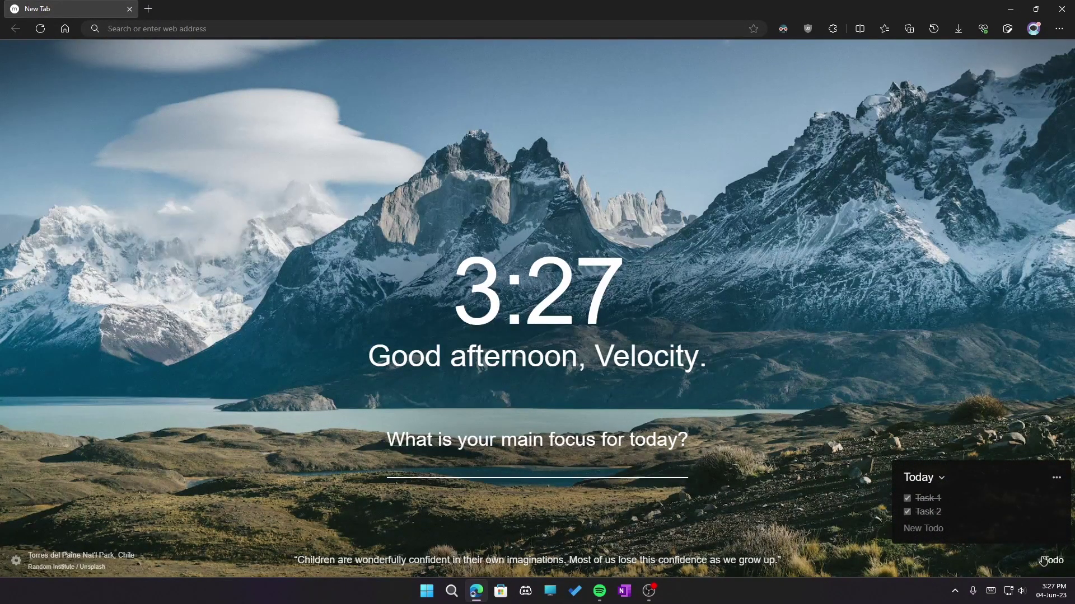
pyautogui.click(1043, 561)
# Hide the Todo widget in General settings while keeping Quotes shown.
pyautogui.click(17, 561)
pyautogui.scroll(-2, 249, 509)
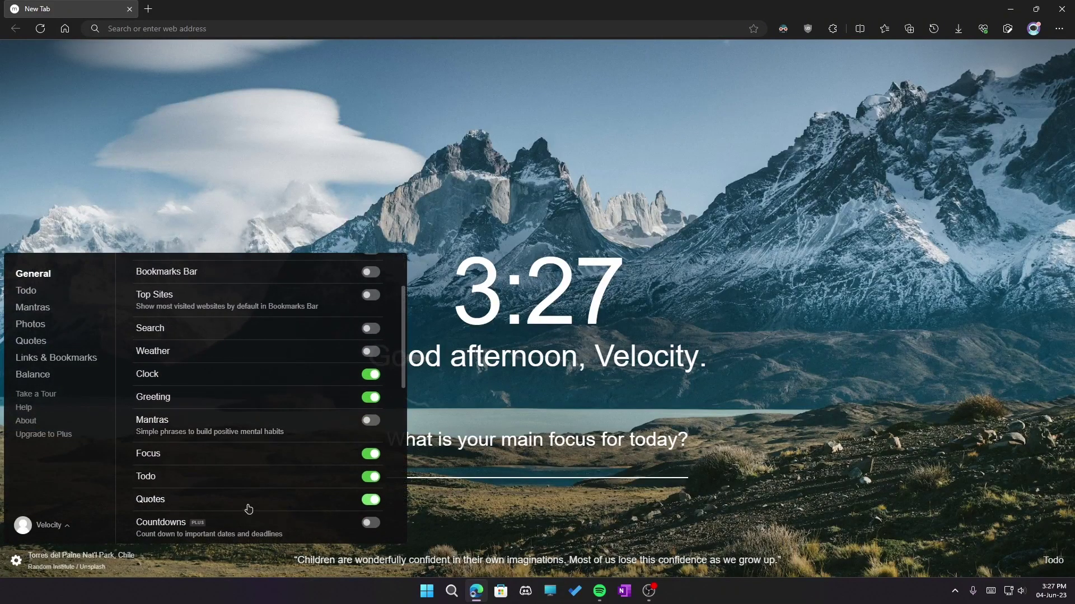
pyautogui.scroll(-1, 249, 509)
pyautogui.click(371, 432)
pyautogui.click(368, 455)
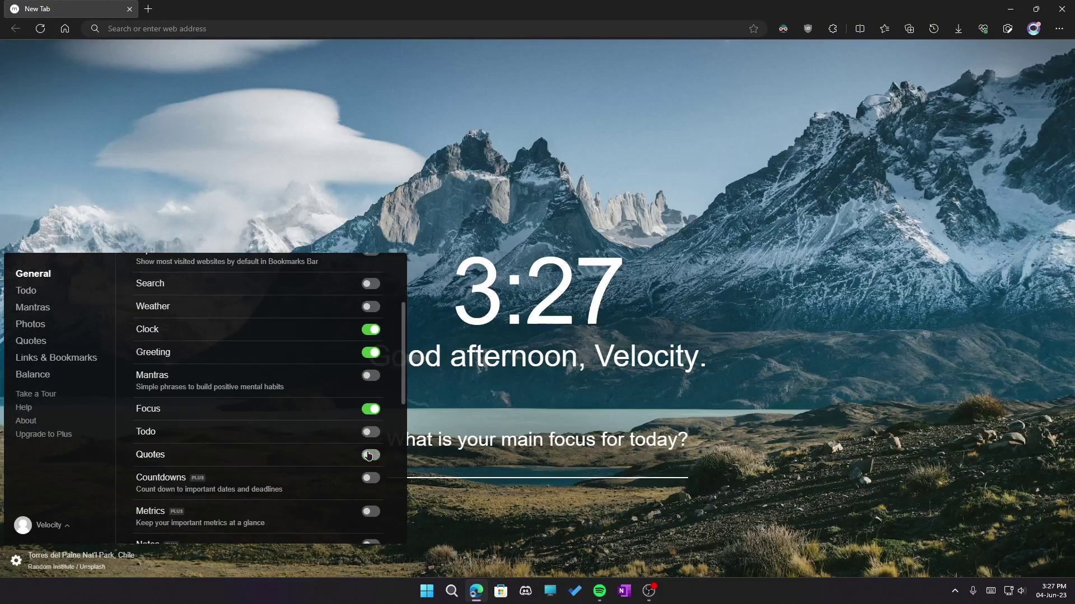
pyautogui.click(371, 456)
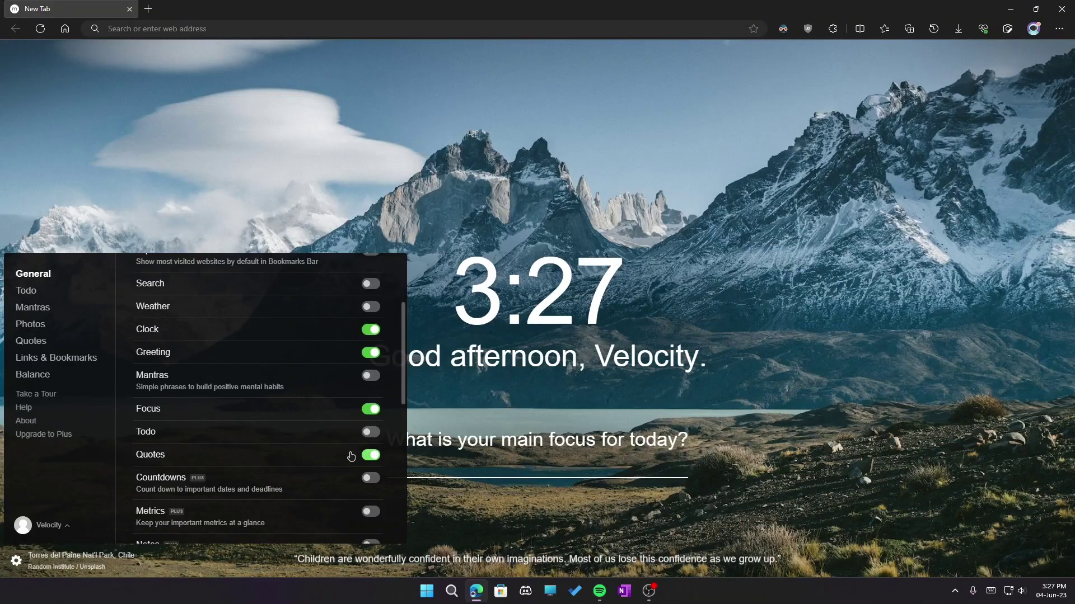
# Leave Countdowns off, set Theme to System, and keep the Classic font after dismissing upgrade offers.
pyautogui.scroll(-2, 316, 442)
pyautogui.scroll(-1, 327, 369)
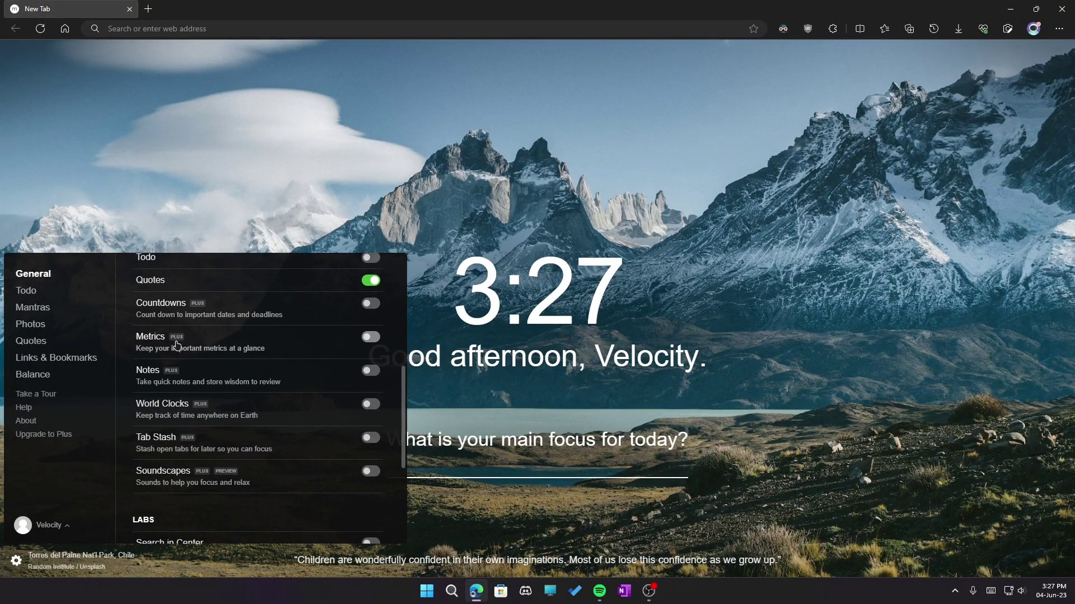
pyautogui.click(371, 304)
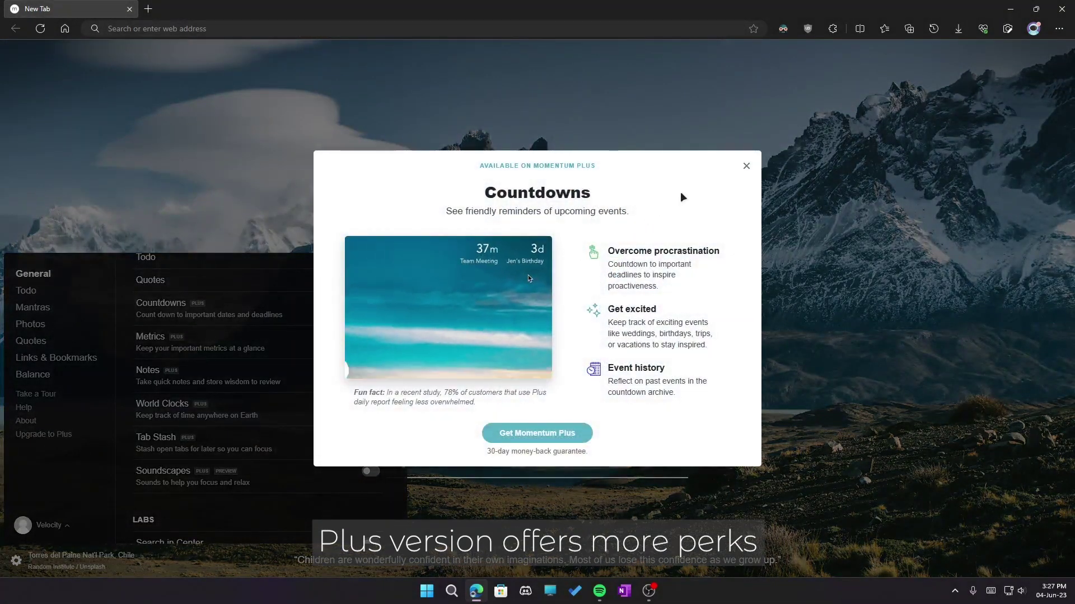
pyautogui.click(748, 167)
pyautogui.moveTo(403, 391); pyautogui.dragTo(403, 472)
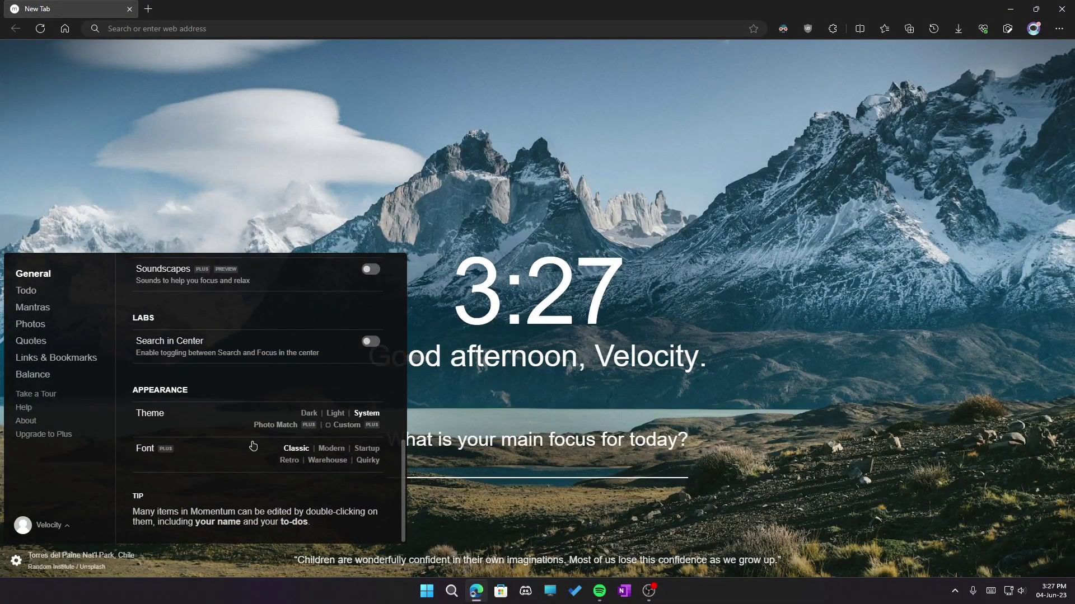
pyautogui.click(335, 413)
pyautogui.click(310, 414)
pyautogui.click(361, 414)
pyautogui.click(325, 448)
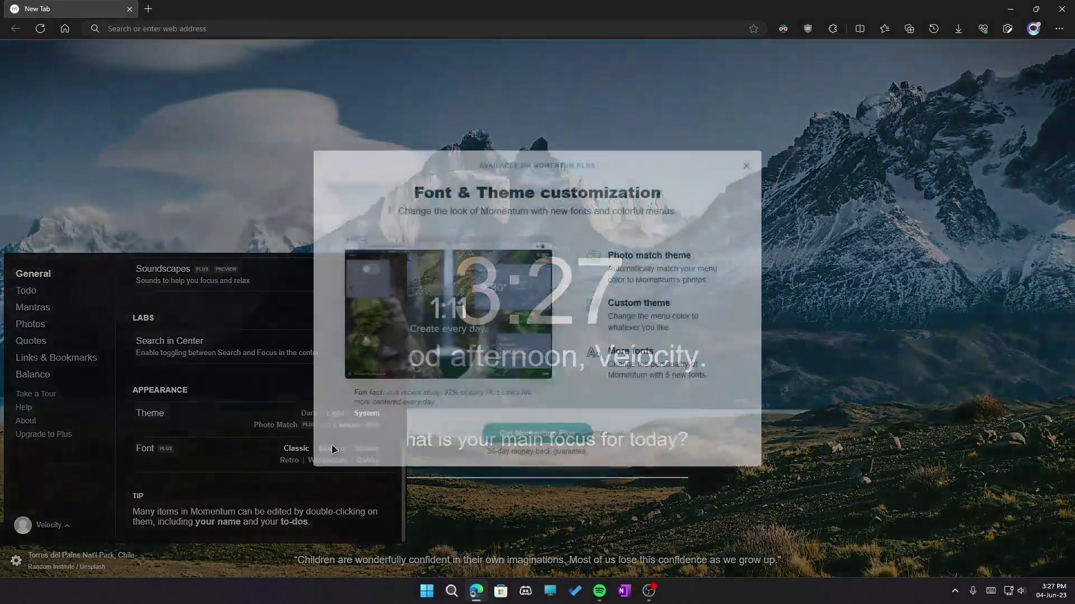
pyautogui.click(746, 166)
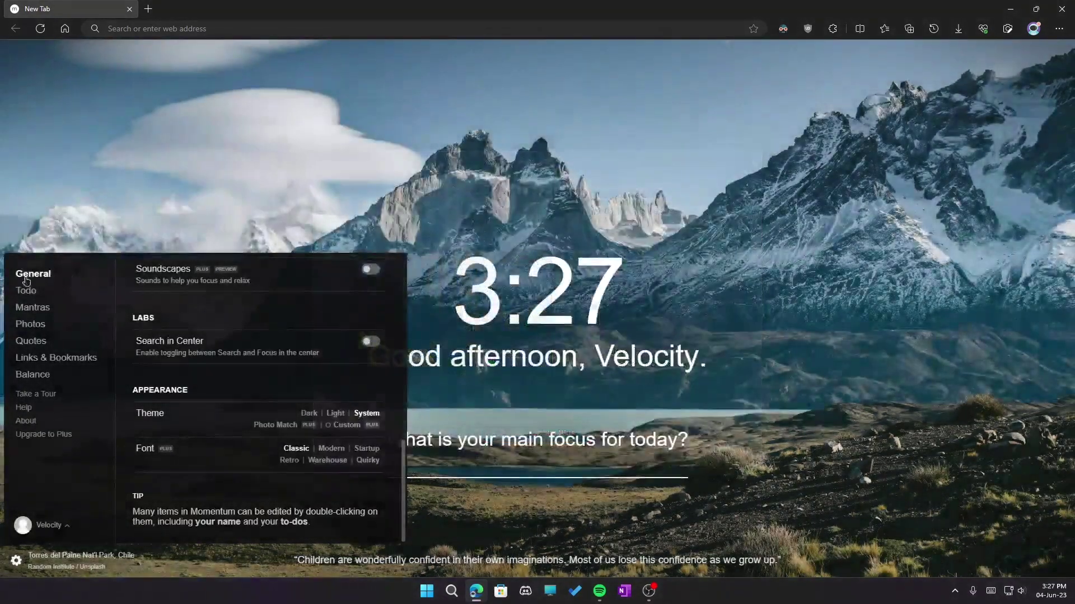
# Set Balance hours to 8:30-4:30 on Weekdays, leaving Balance mode switched off.
pyautogui.click(23, 373)
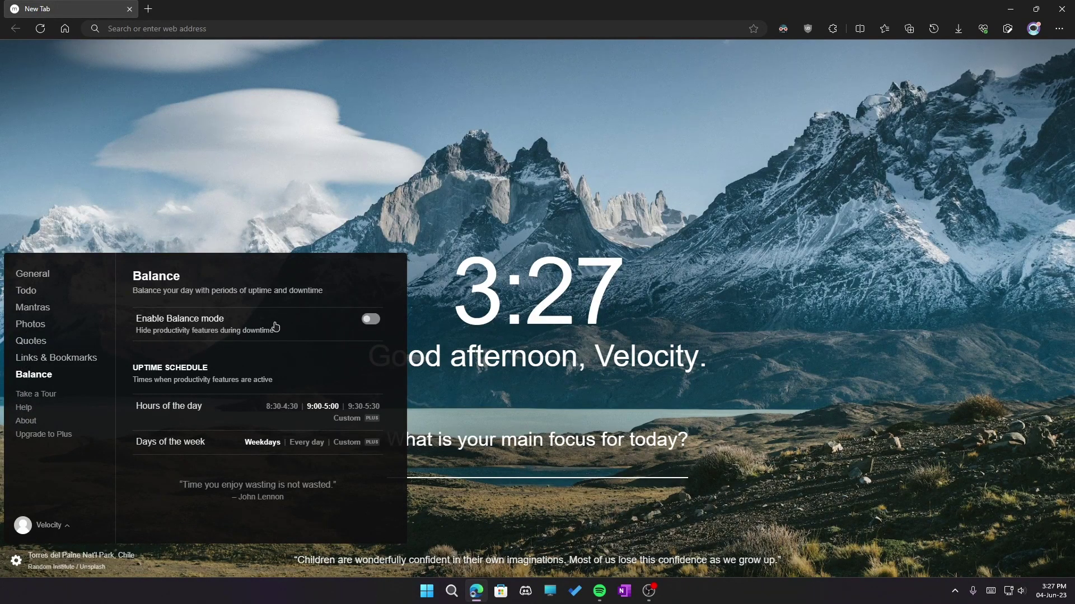
pyautogui.click(375, 325)
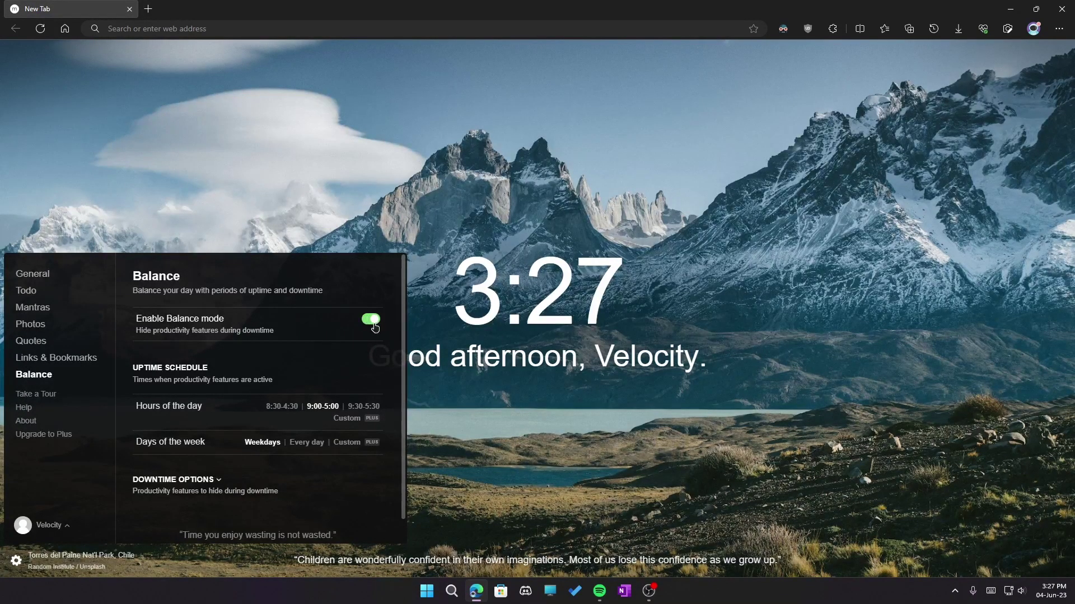
pyautogui.click(282, 406)
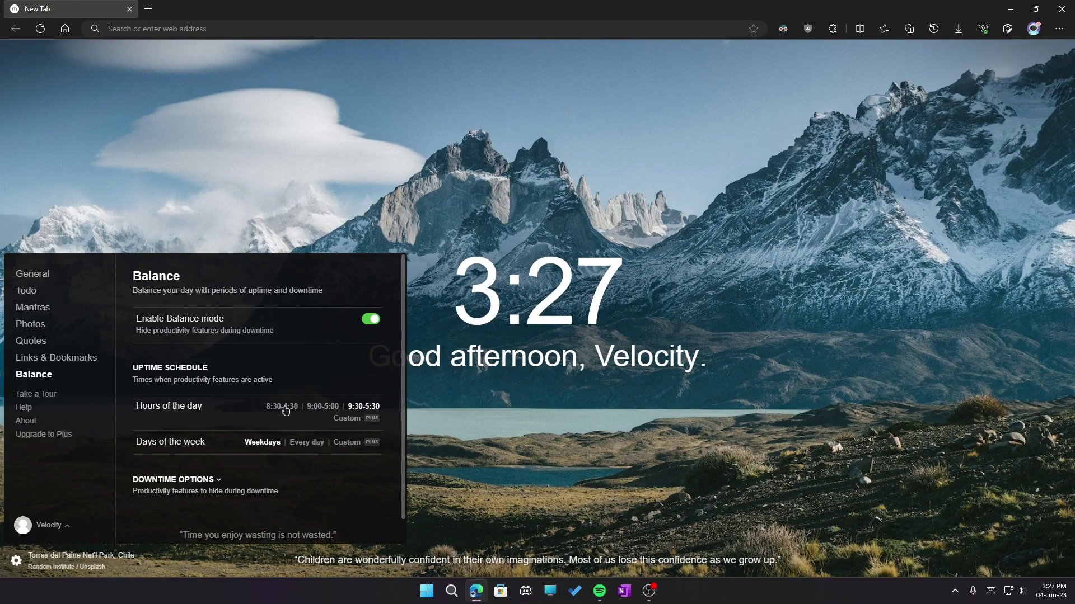
pyautogui.click(347, 420)
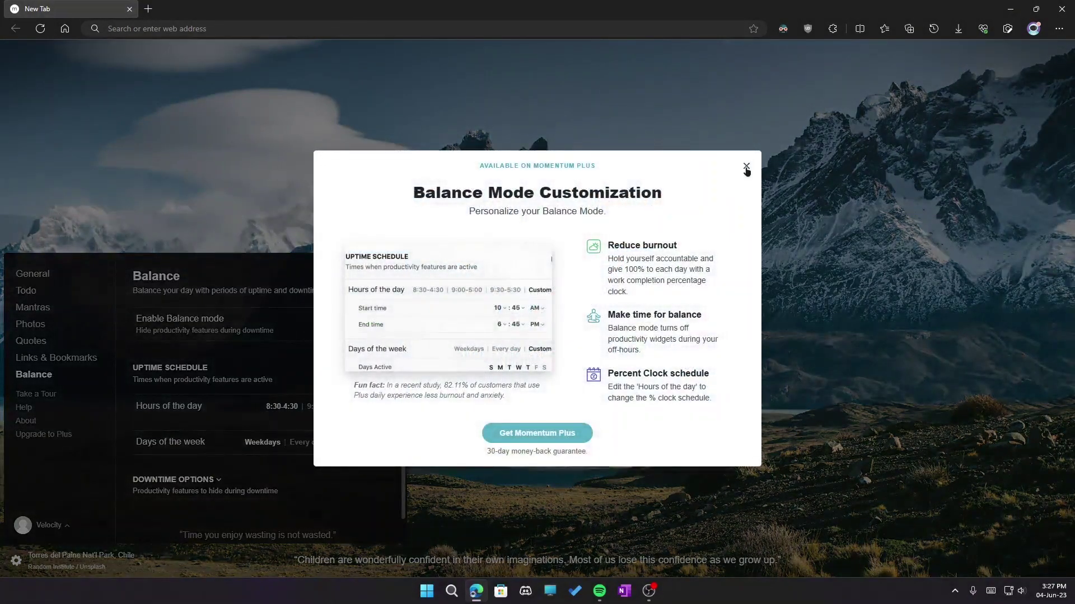
pyautogui.click(746, 166)
pyautogui.click(312, 443)
pyautogui.click(262, 442)
pyautogui.click(370, 319)
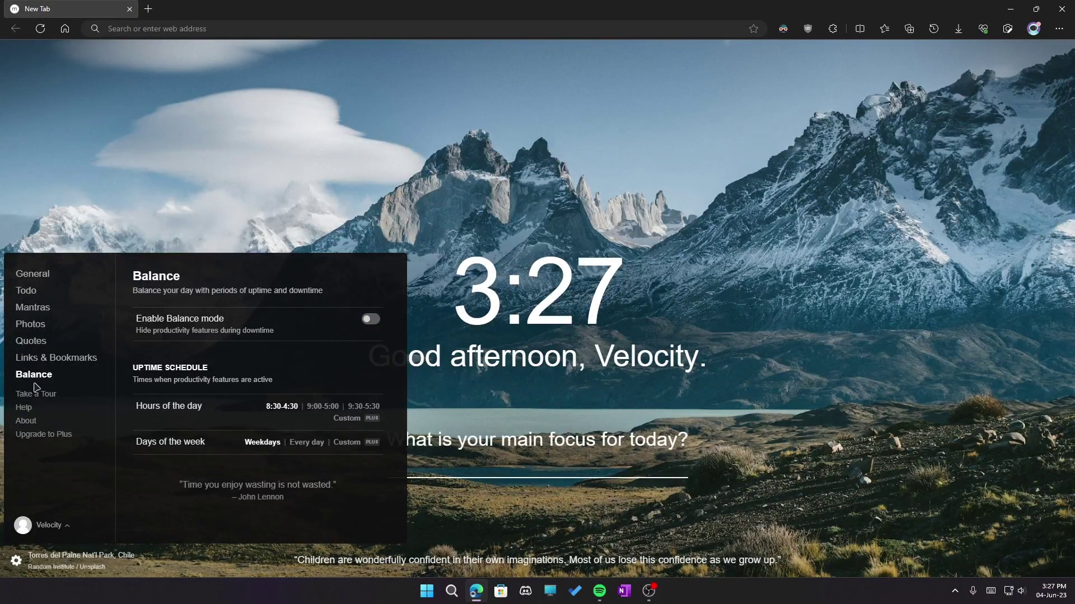
pyautogui.click(39, 358)
# Set 'Show Edge Tab in' to None in Links & Bookmarks settings.
pyautogui.scroll(-1, 201, 367)
pyautogui.scroll(1, 203, 364)
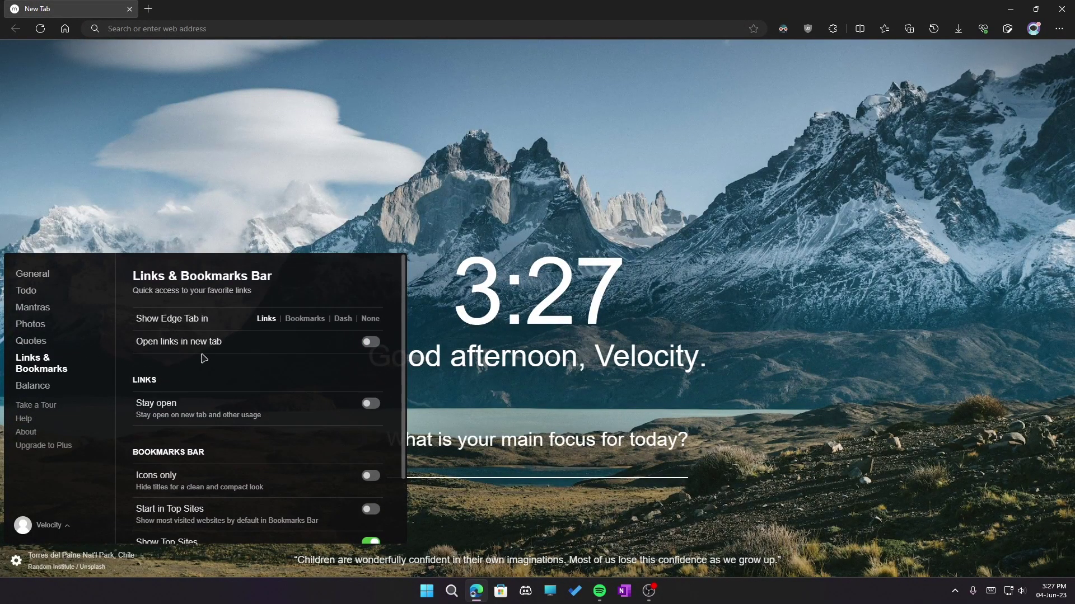
pyautogui.scroll(-3, 340, 350)
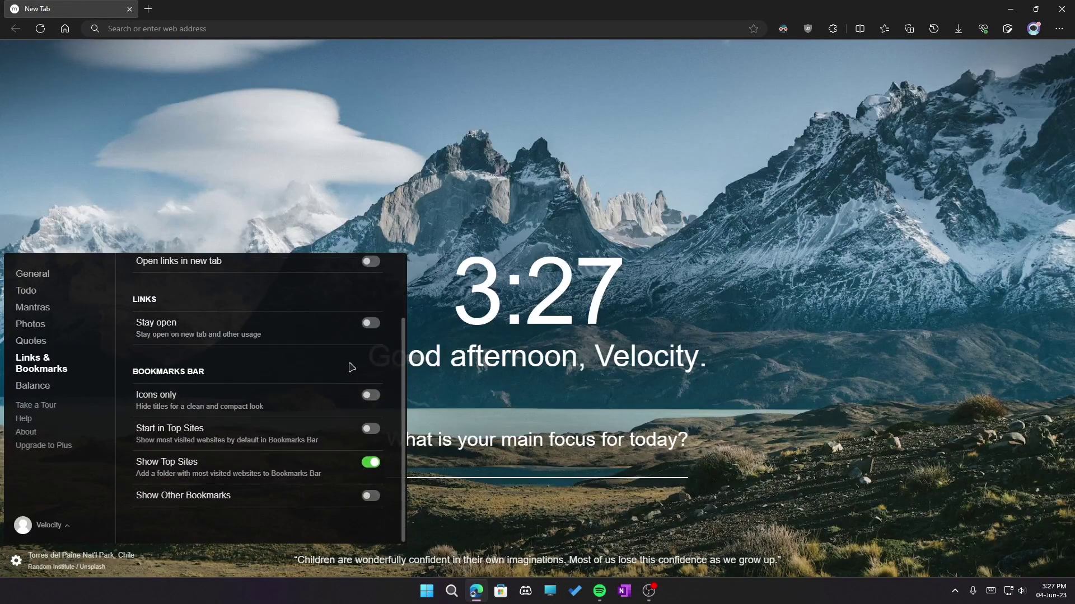
pyautogui.scroll(3, 351, 367)
pyautogui.click(305, 318)
pyautogui.click(342, 319)
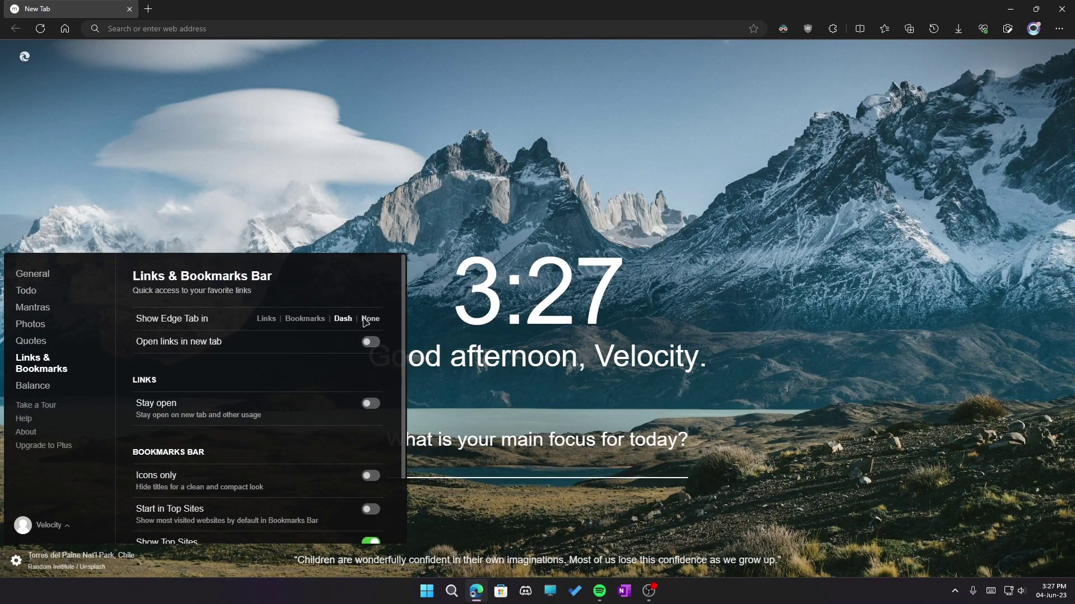
pyautogui.click(370, 318)
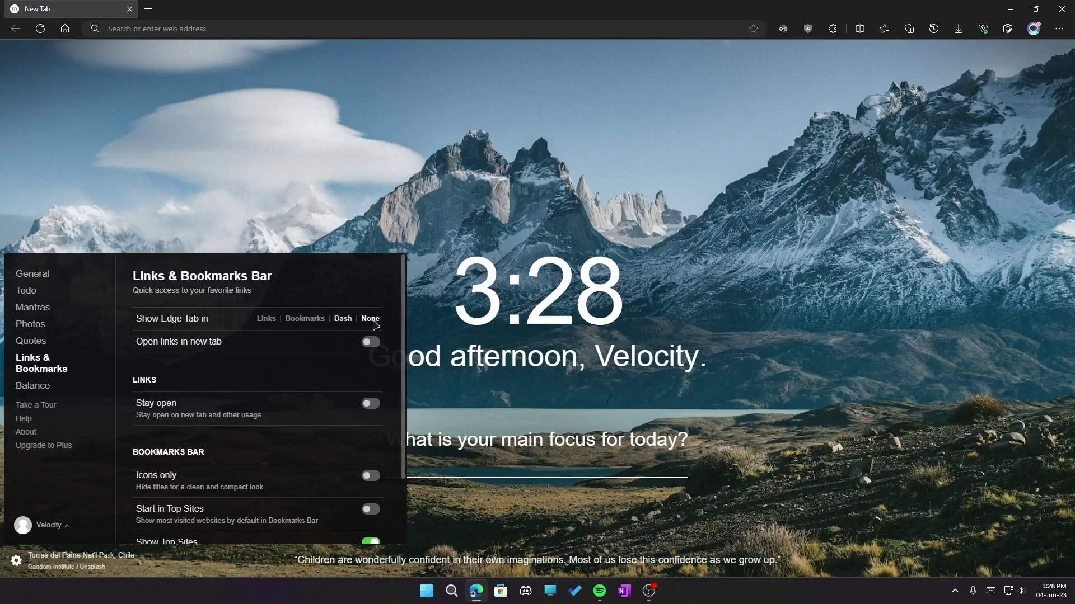
# Leave links Stay open off, turn on Start in Top Sites, and view the quote history.
pyautogui.click(370, 404)
pyautogui.click(371, 405)
pyautogui.scroll(-2, 370, 414)
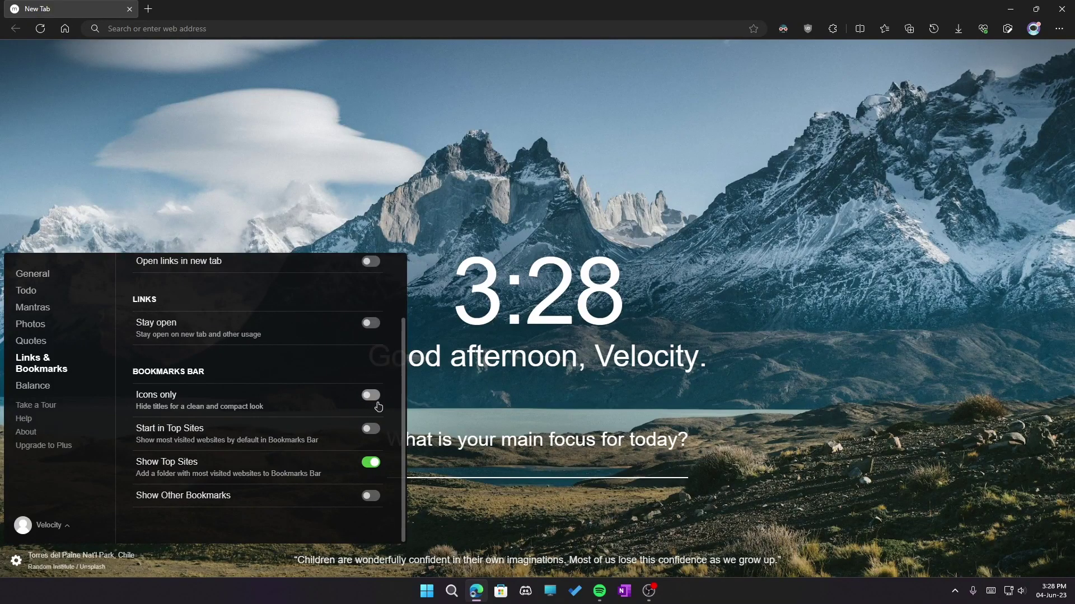
pyautogui.click(374, 430)
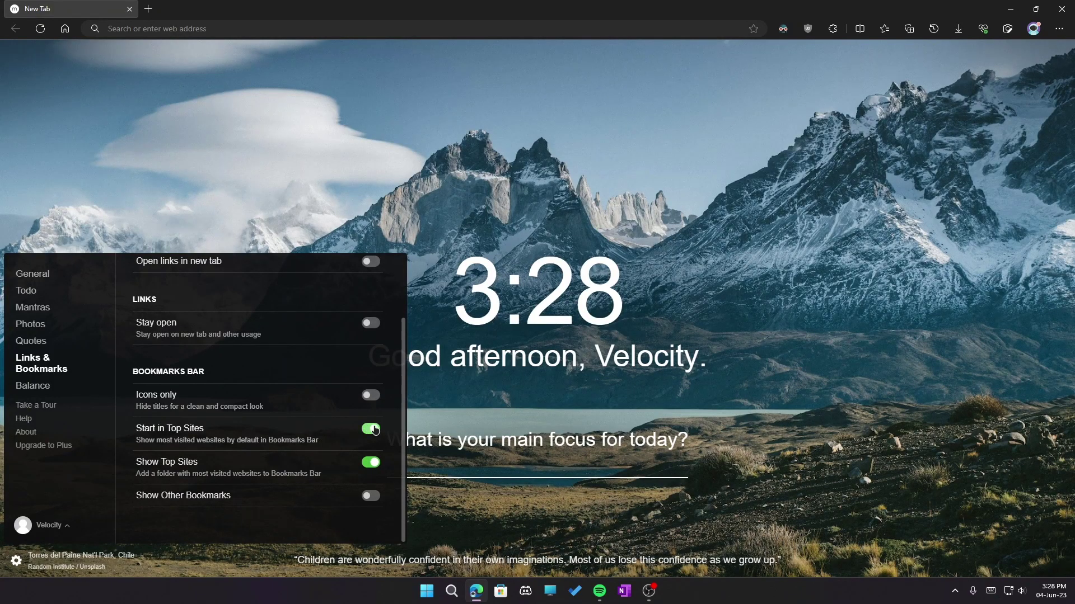
pyautogui.click(32, 341)
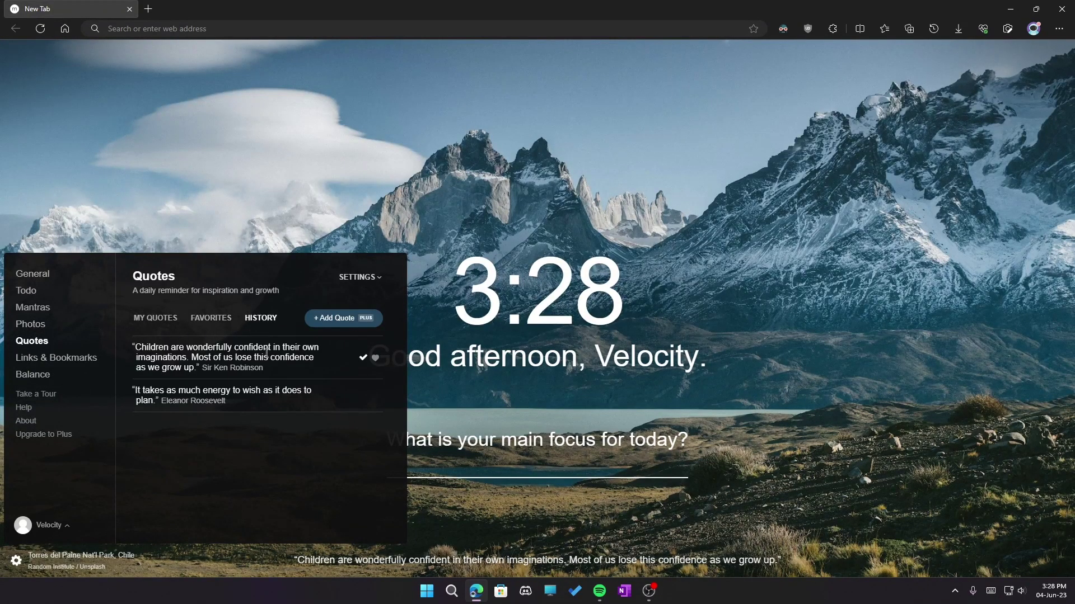
# Look through the Photos, Mantras, Todo and General settings pages, then close settings.
pyautogui.click(53, 329)
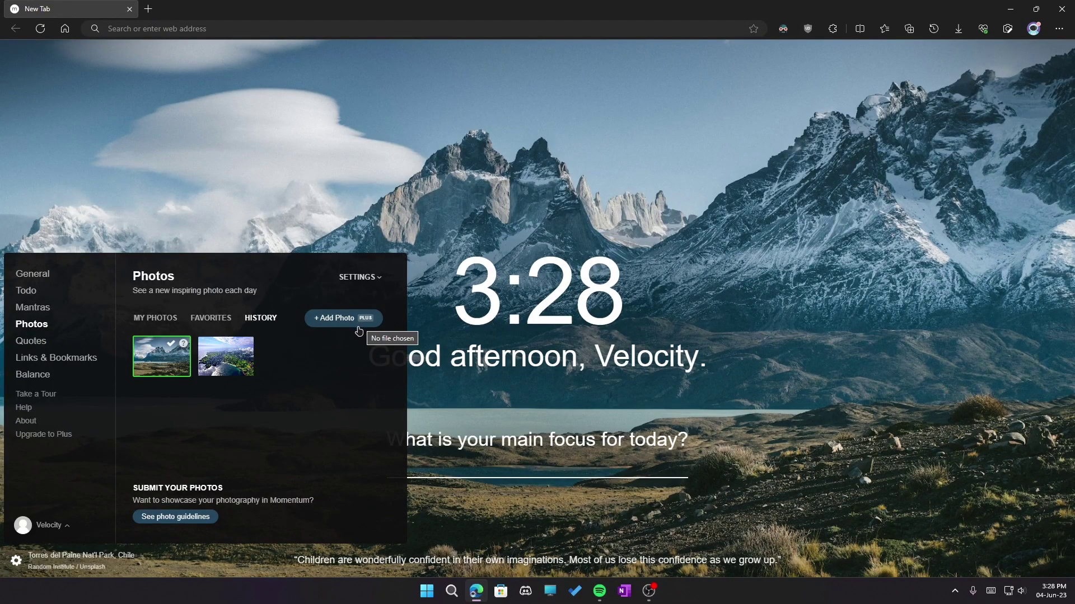
pyautogui.click(22, 311)
pyautogui.click(27, 294)
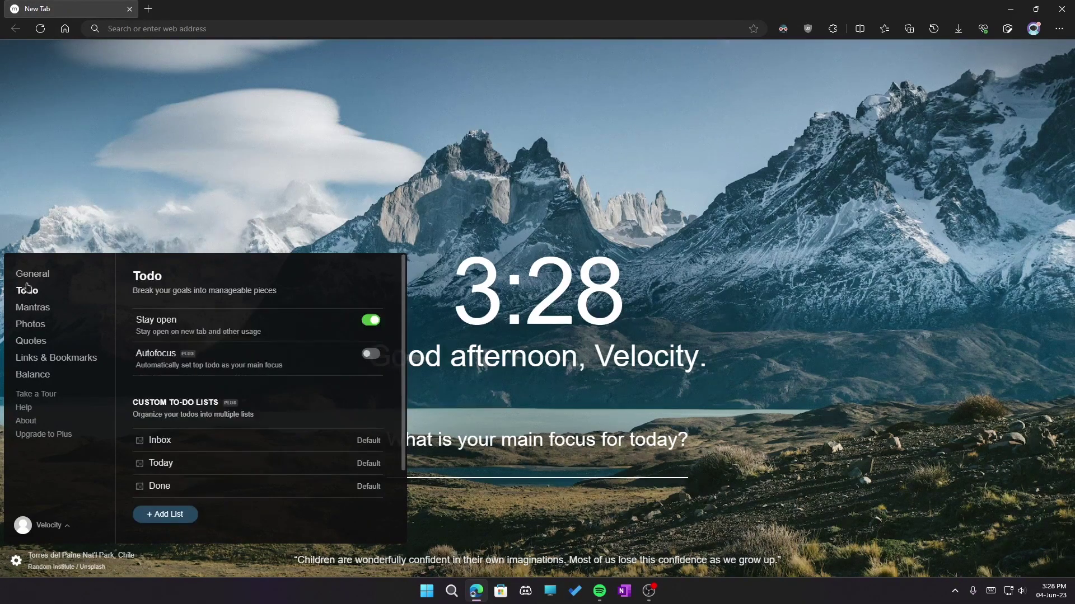
pyautogui.click(29, 274)
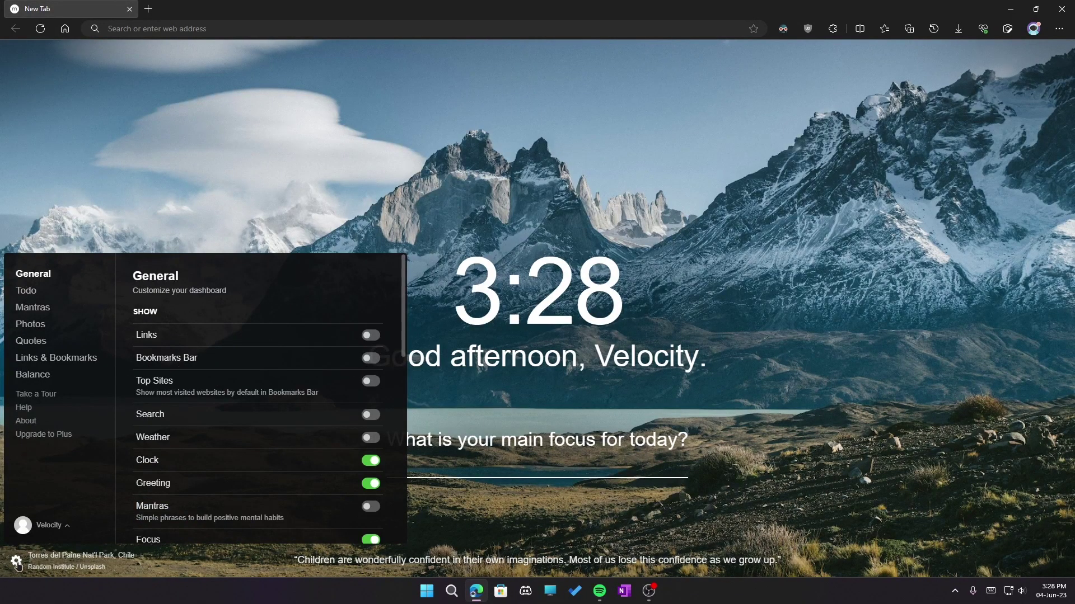
pyautogui.click(16, 560)
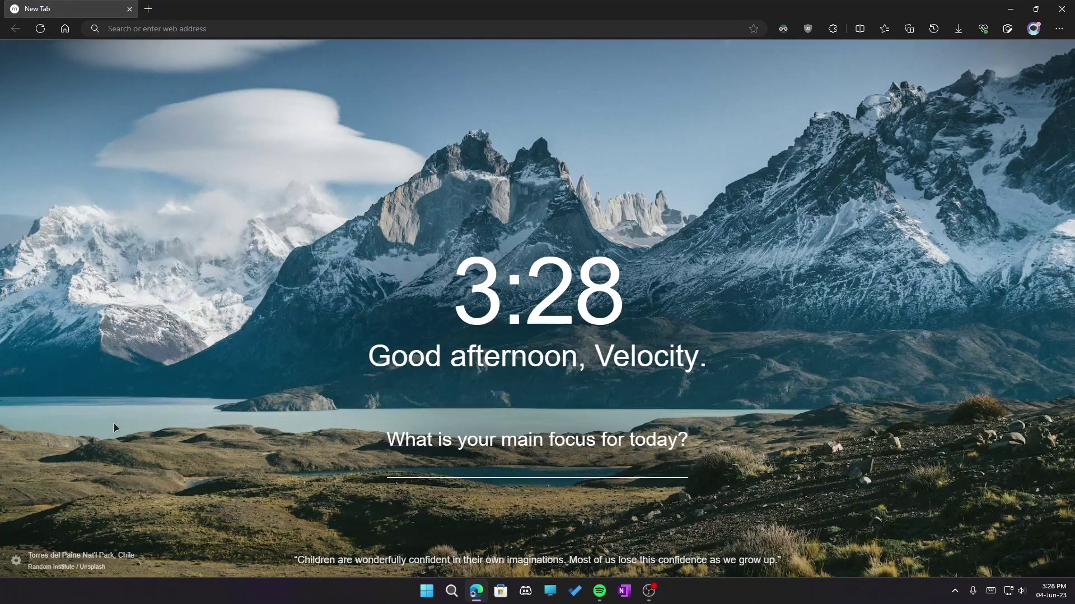